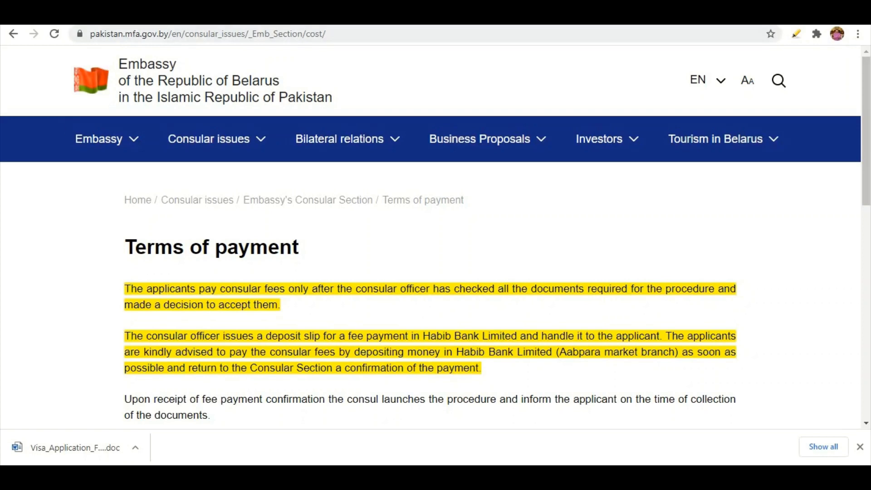
Step: Review the consular working hours page, then return to the embassy home page
click(272, 16)
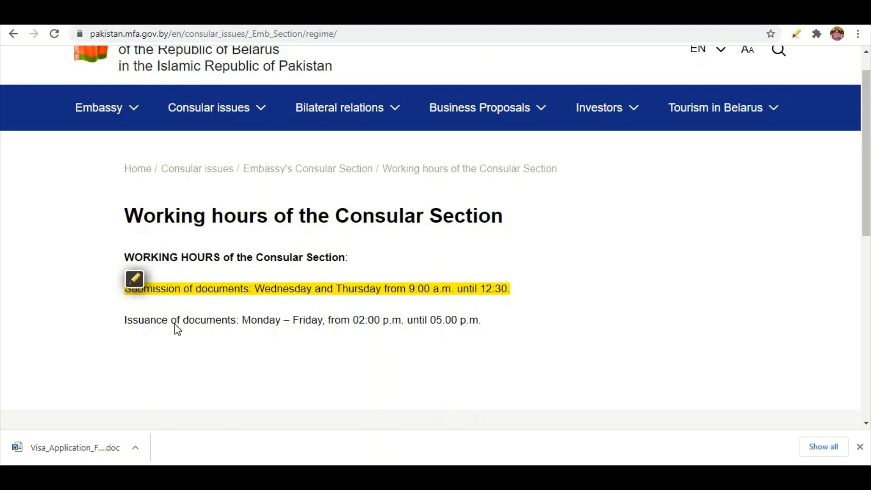
scroll(177, 330, up, 1)
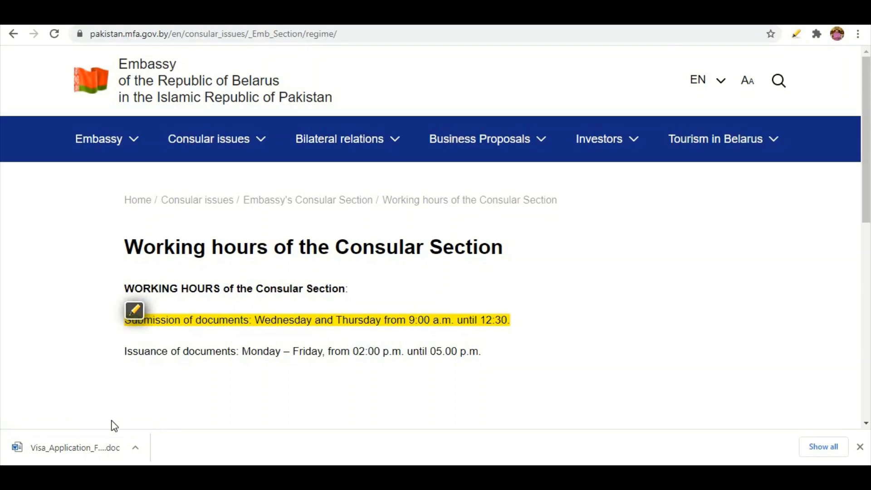
scroll(46, 322, down, 10)
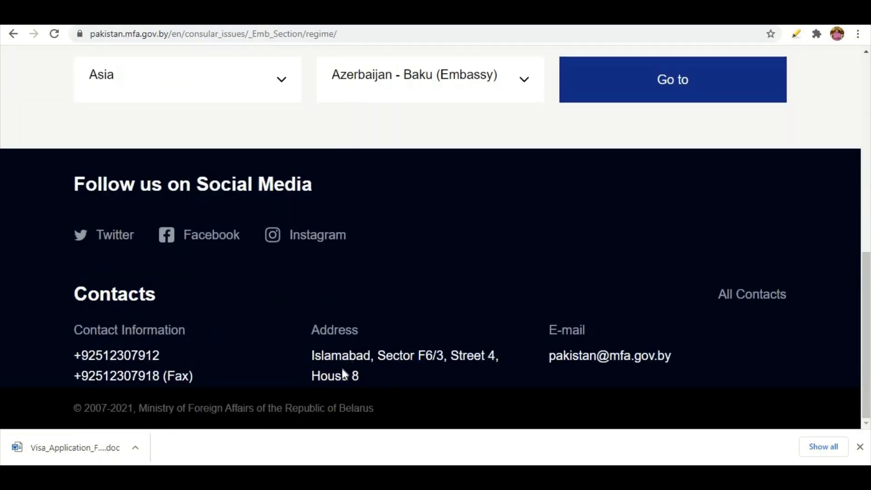
scroll(6, 368, up, 4)
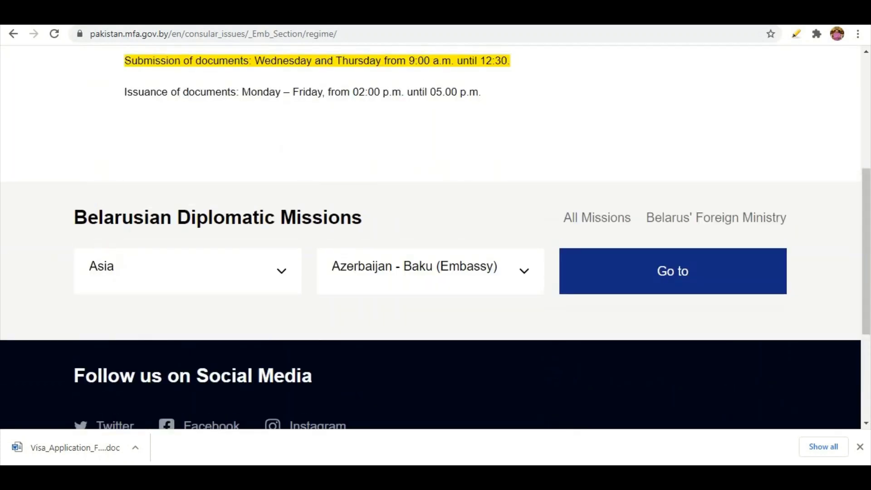
scroll(22, 211, up, 6)
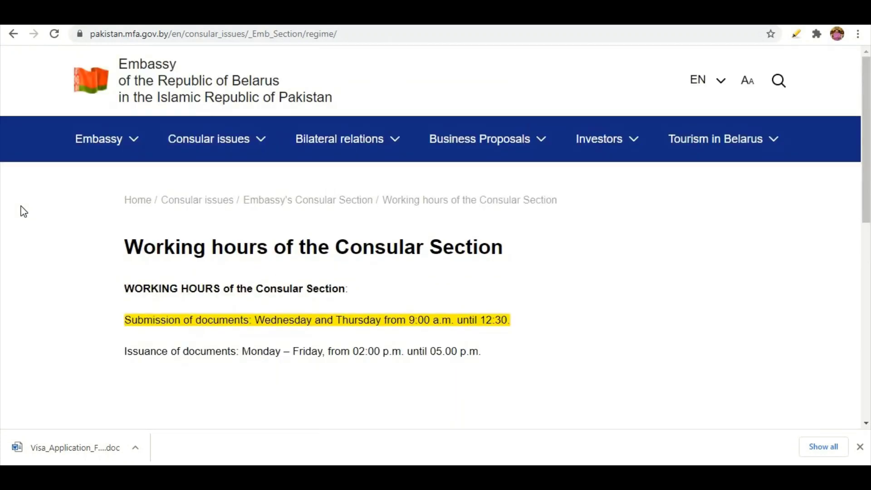
click(138, 101)
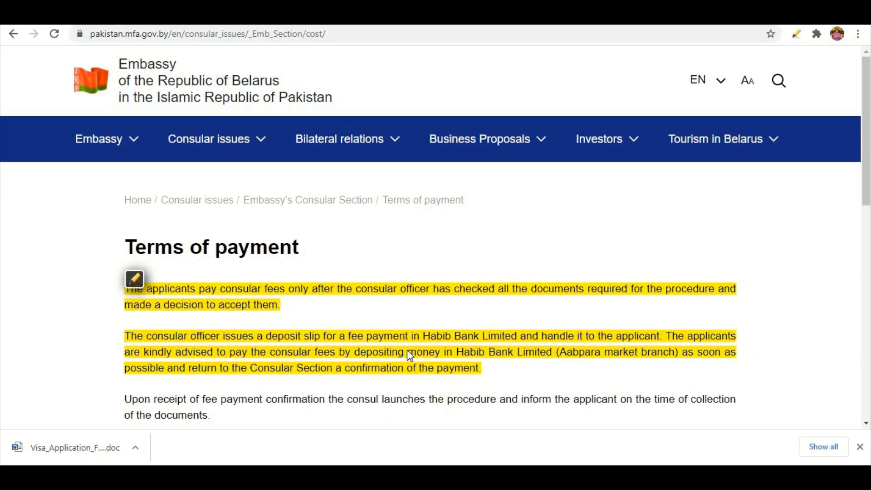
scroll(407, 350, down, 3)
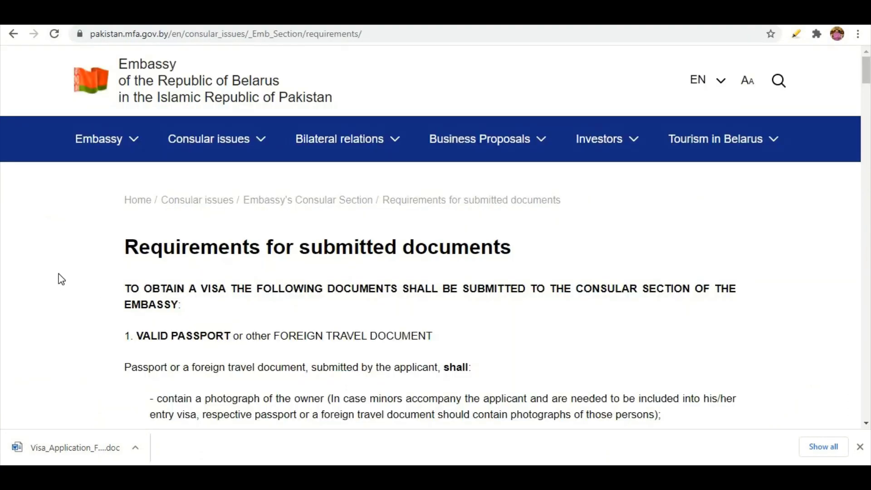
Step: Scroll to the application form section and download the Visa Application Form document
scroll(61, 277, down, 8)
scroll(75, 250, down, 13)
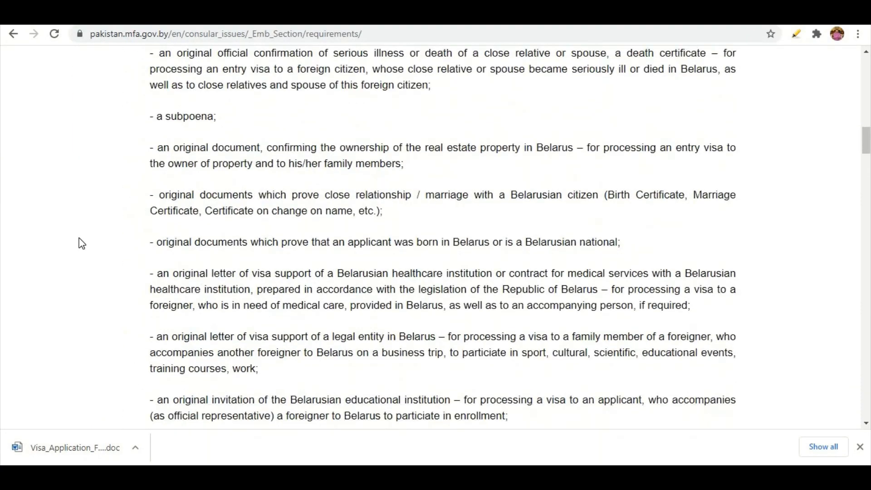
scroll(78, 243, up, 9)
scroll(77, 243, down, 7)
scroll(79, 241, down, 7)
scroll(78, 241, up, 20)
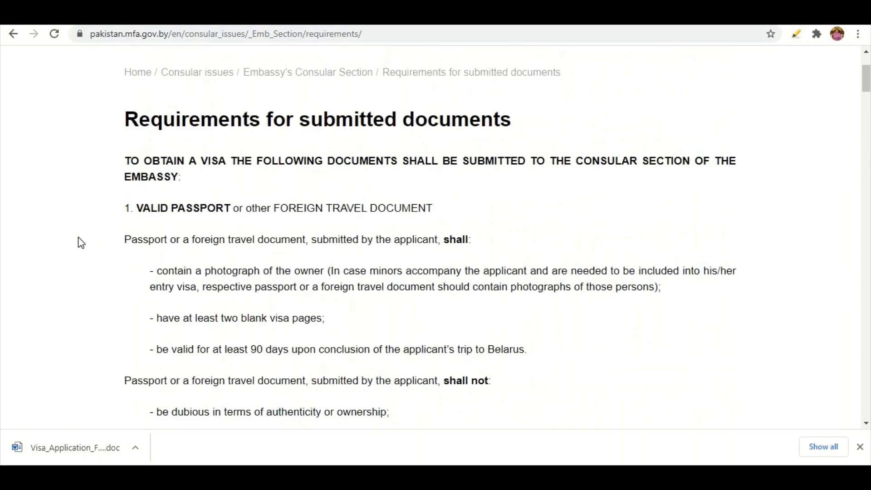
scroll(92, 269, down, 20)
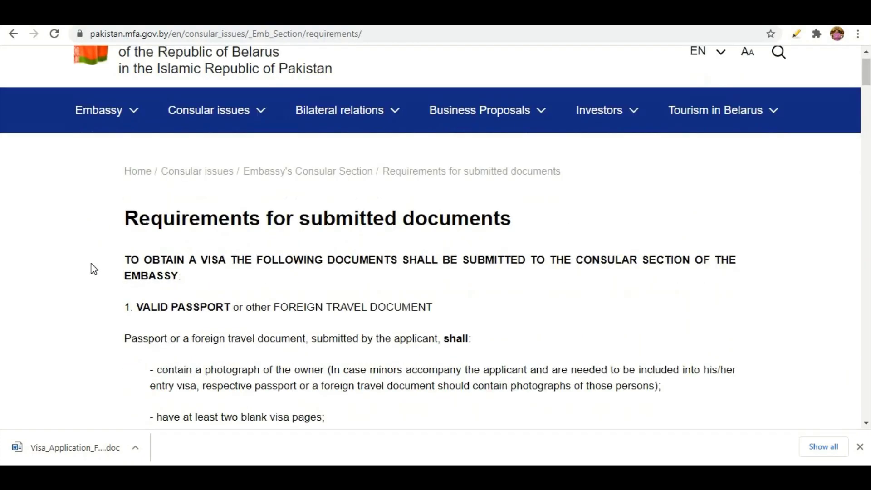
scroll(94, 268, down, 20)
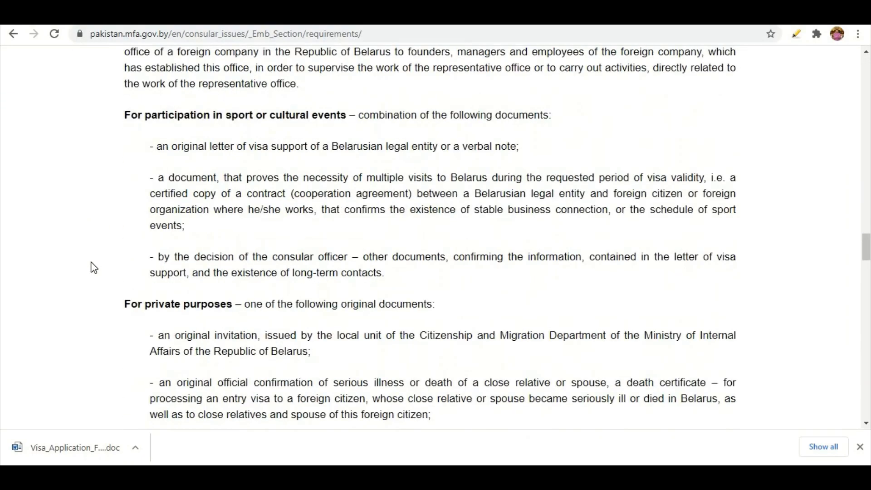
scroll(93, 268, down, 8)
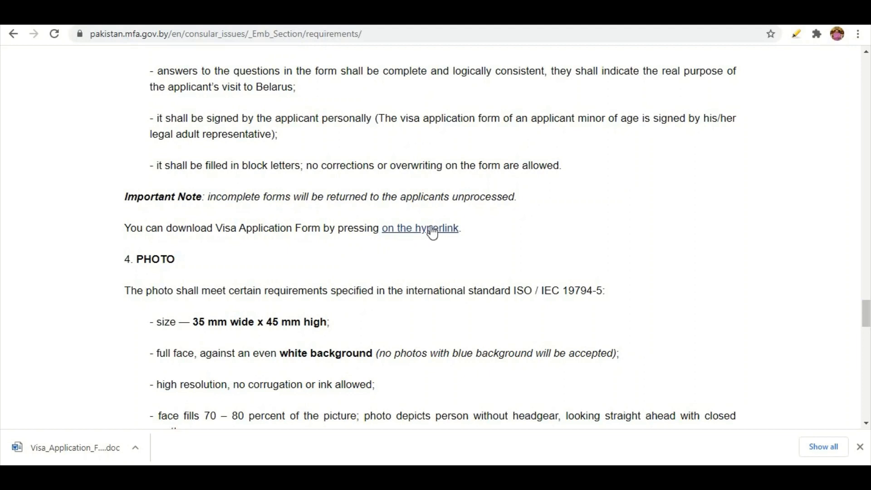
click(89, 449)
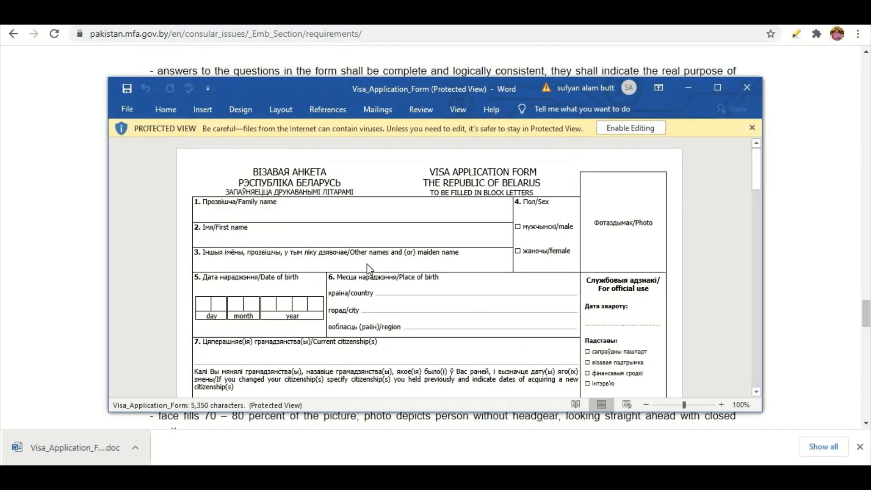
Step: Maximize Word, enable editing on the downloaded form, and zoom in to 140%
click(718, 87)
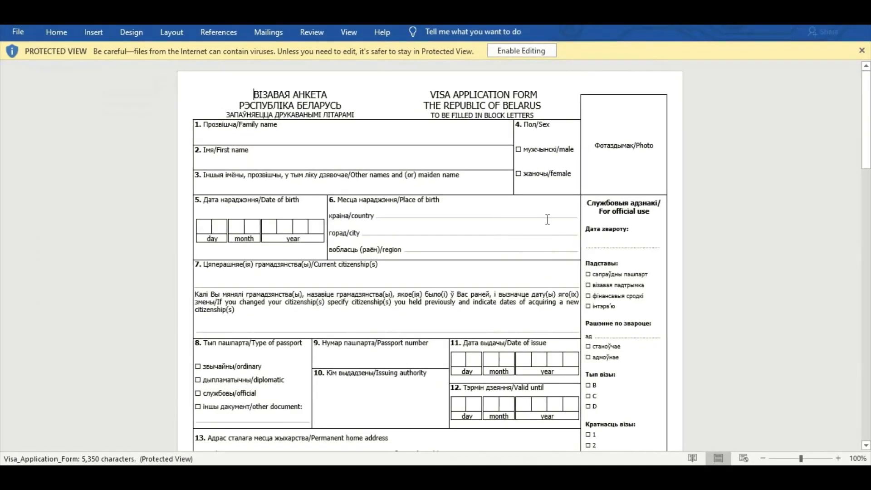
click(529, 55)
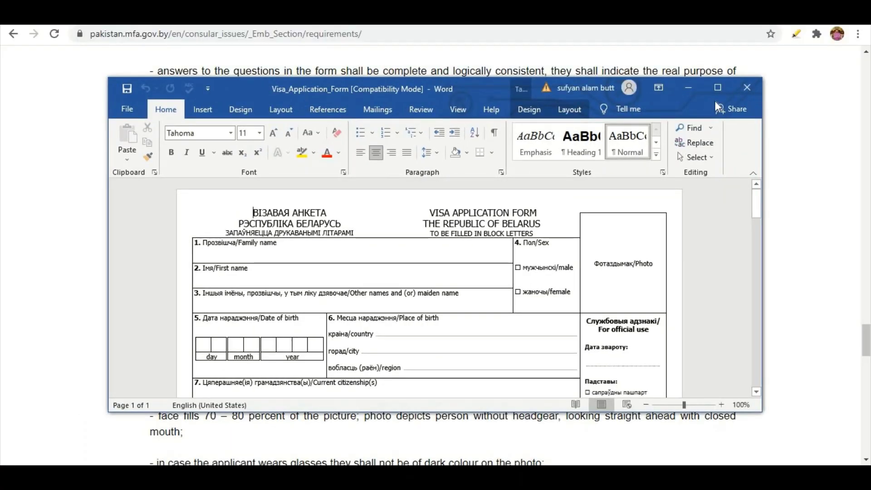
click(717, 89)
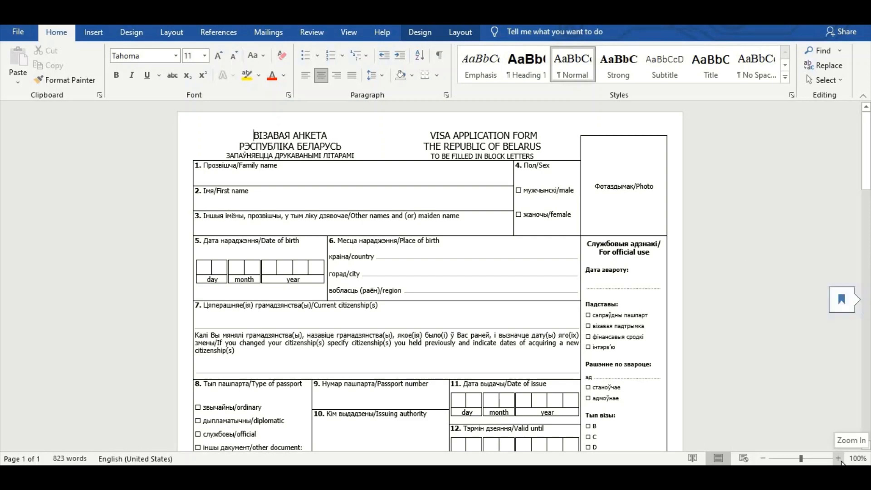
click(840, 460)
click(839, 459)
click(839, 459)
click(839, 460)
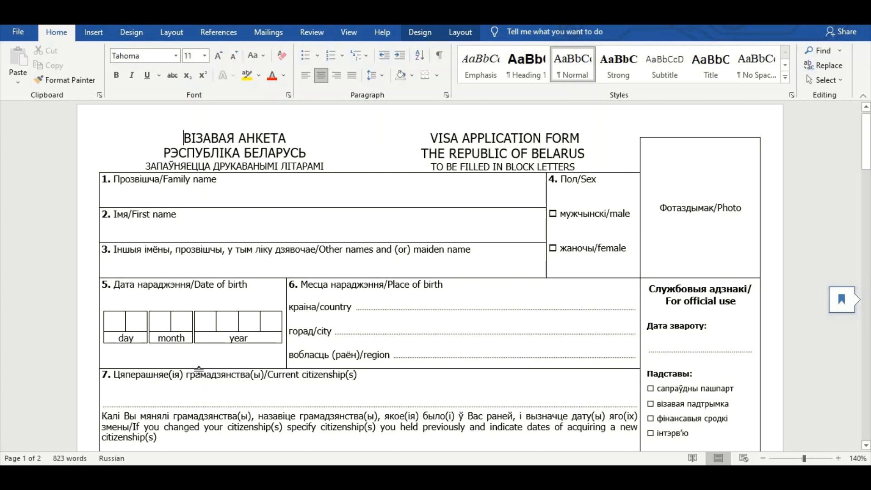
scroll(385, 314, up, 1)
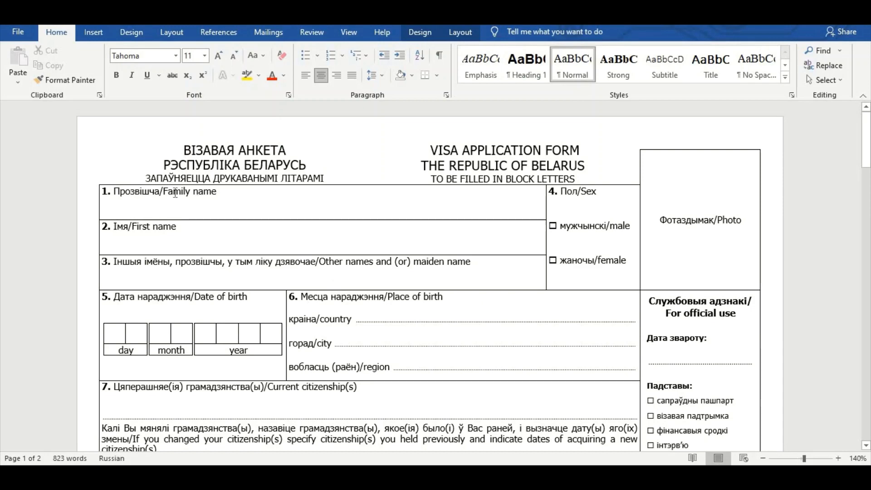
click(839, 459)
click(839, 458)
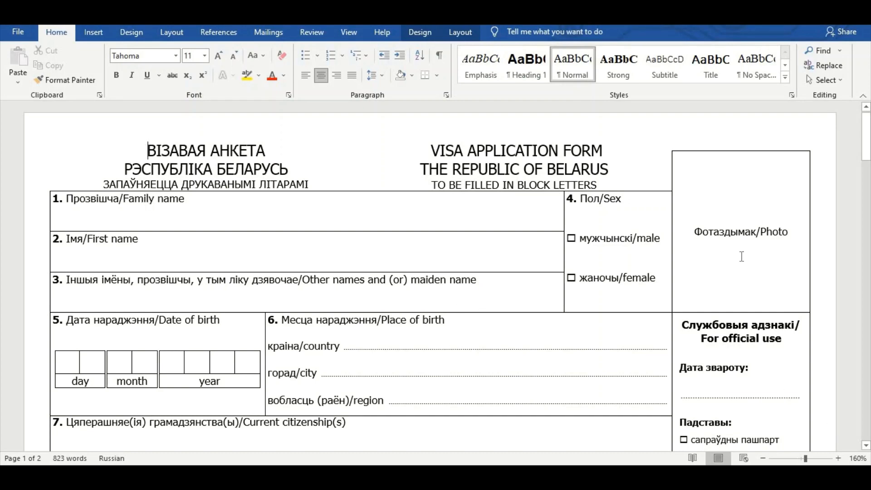
scroll(752, 223, down, 15)
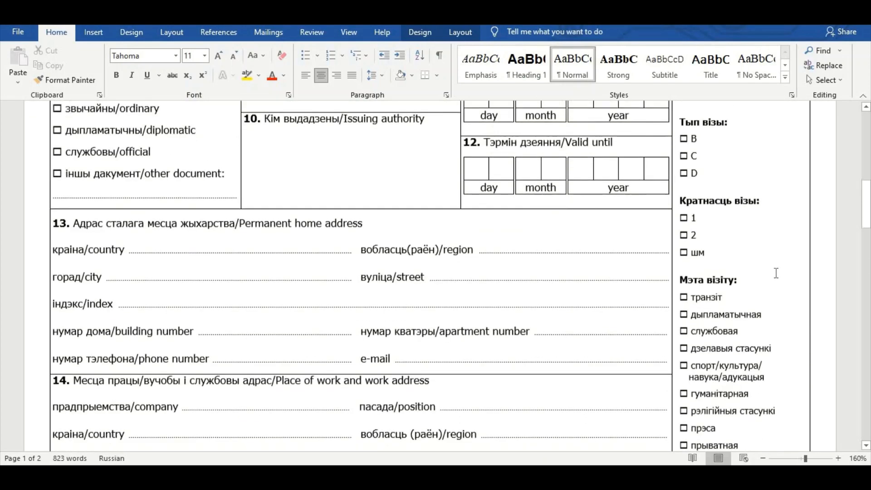
scroll(776, 272, down, 15)
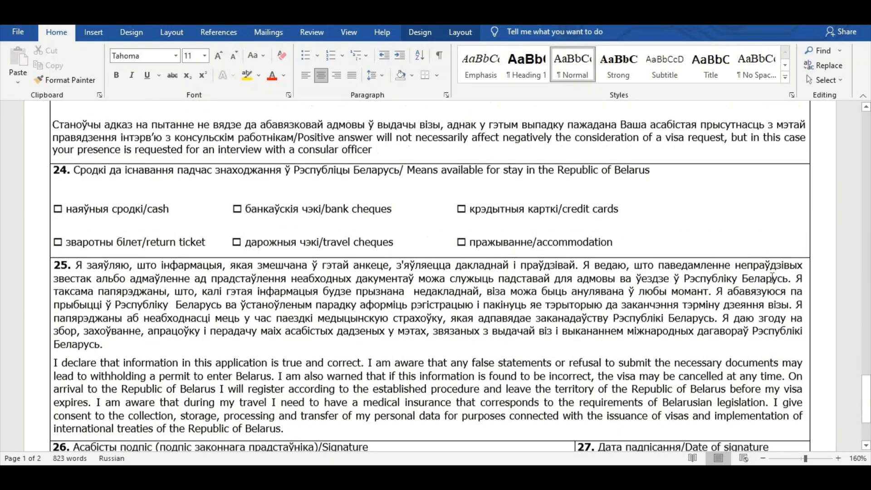
scroll(772, 278, up, 20)
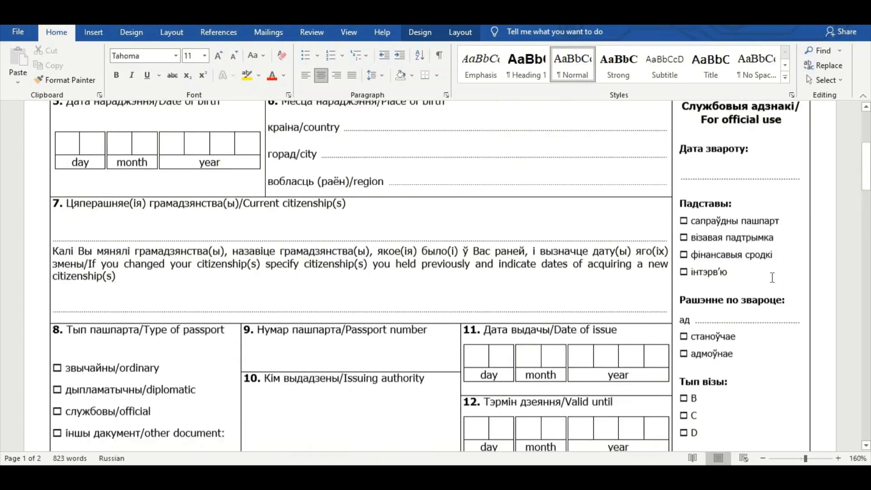
scroll(773, 277, up, 1)
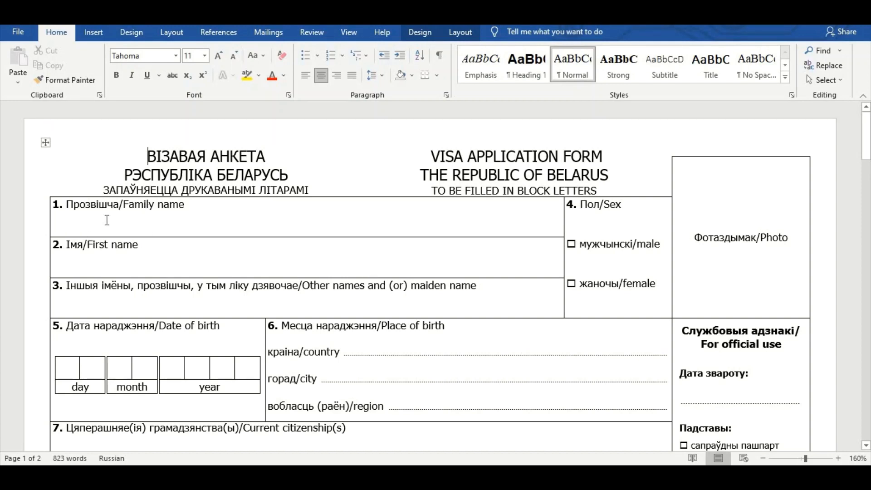
Step: Enter the applicant's family name and first name, and N/A for other names
click(132, 230)
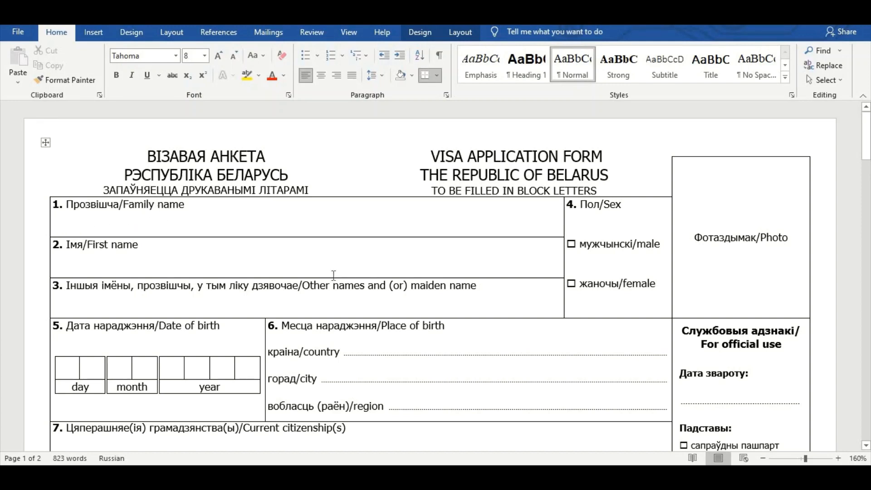
text(ALU)
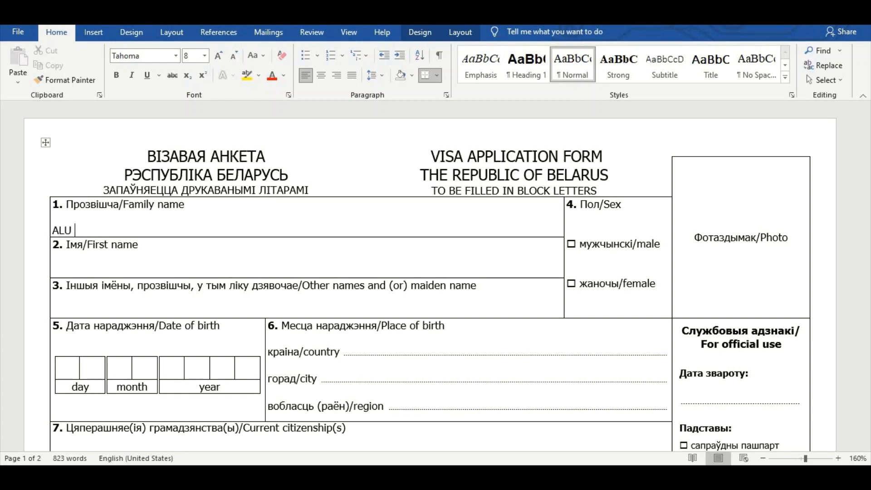
key(BackSpace)
key(BackSpace)
key(BackSpace)
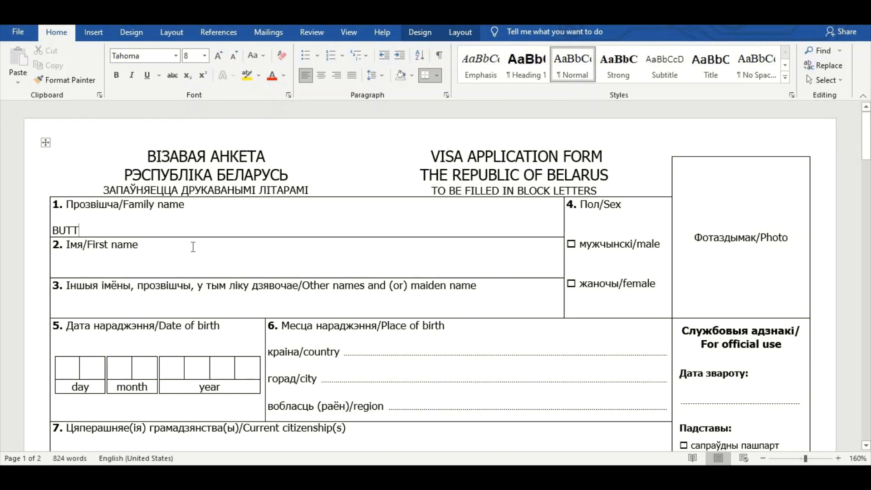
click(64, 264)
scroll(81, 306, down, 2)
key(alt+shift)
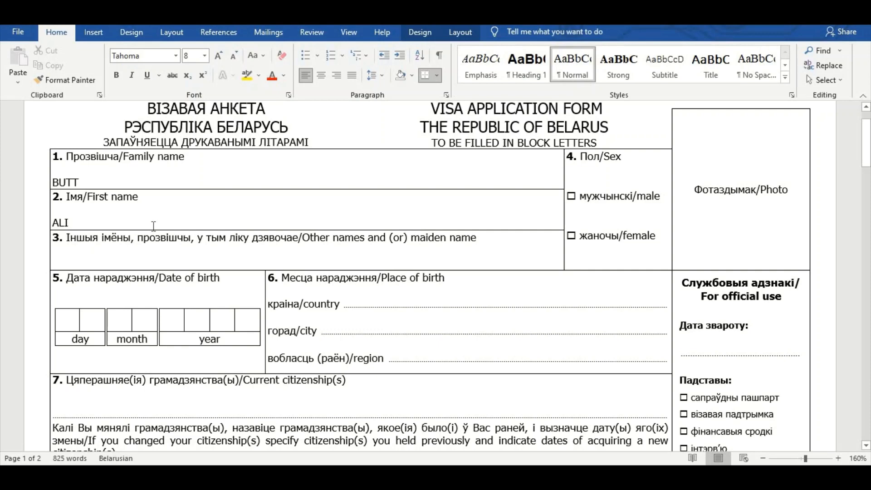
key(alt+shift)
text(N/A)
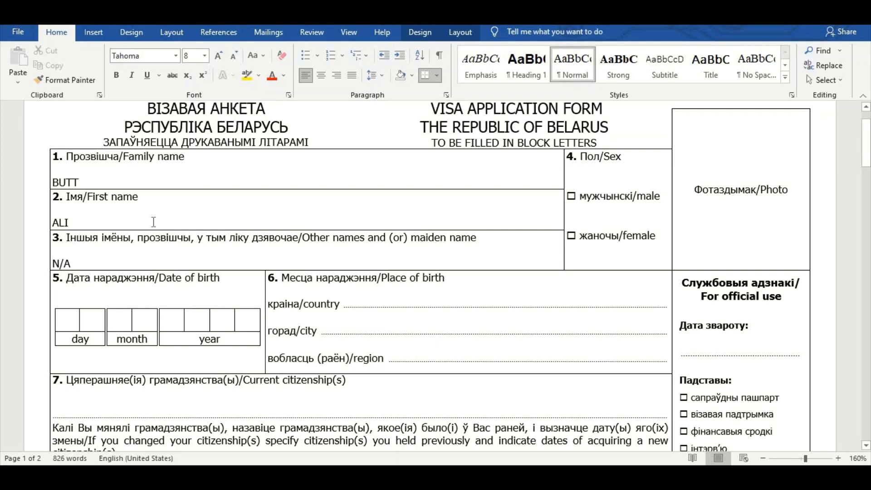
scroll(195, 291, down, 2)
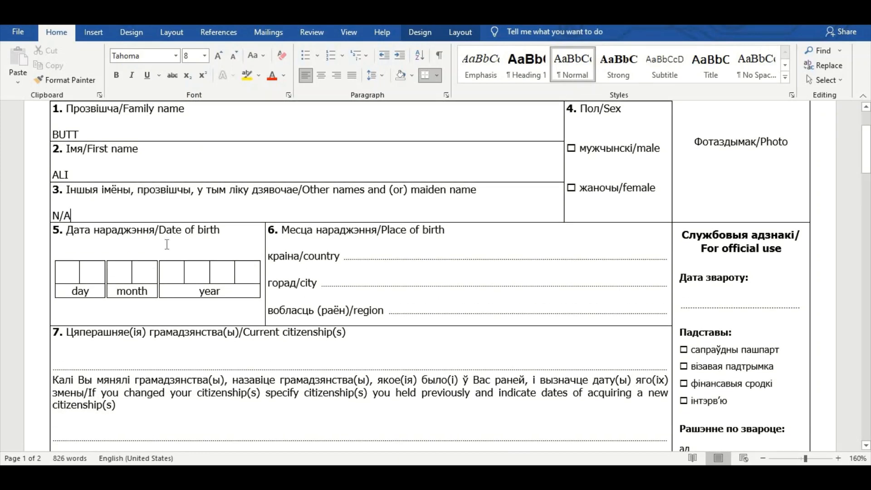
click(71, 276)
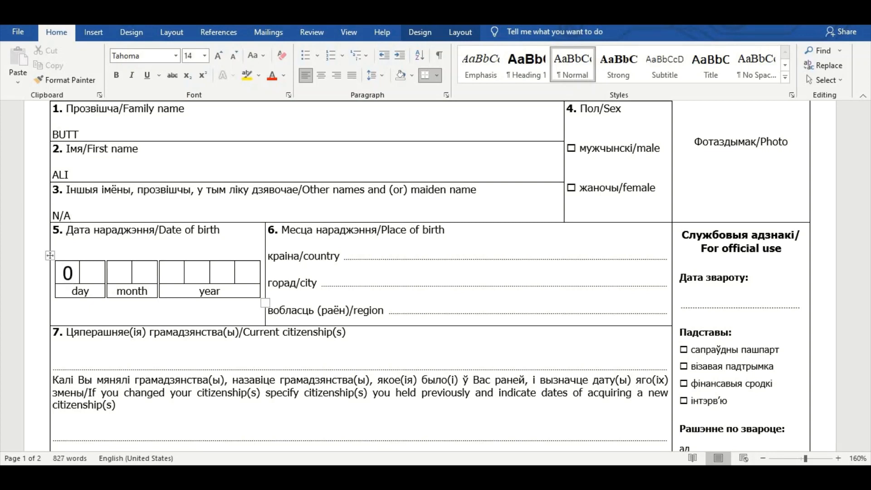
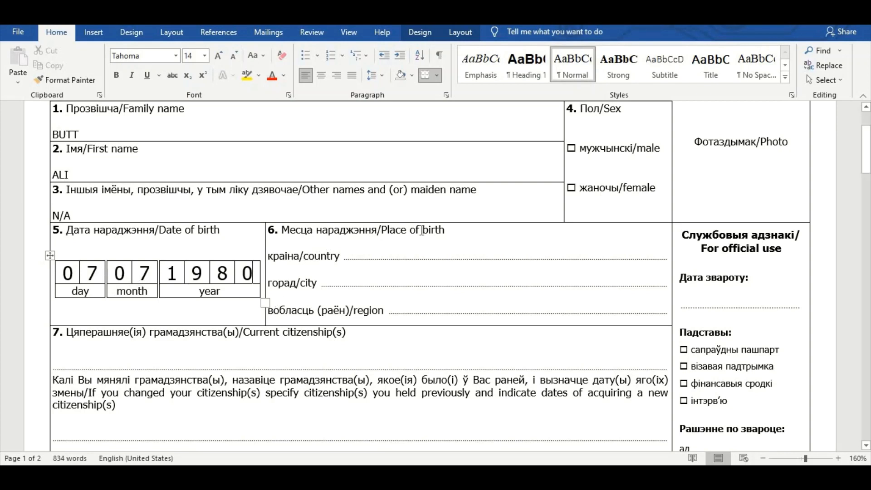
click(421, 269)
text(PAKISTAN горад/city )
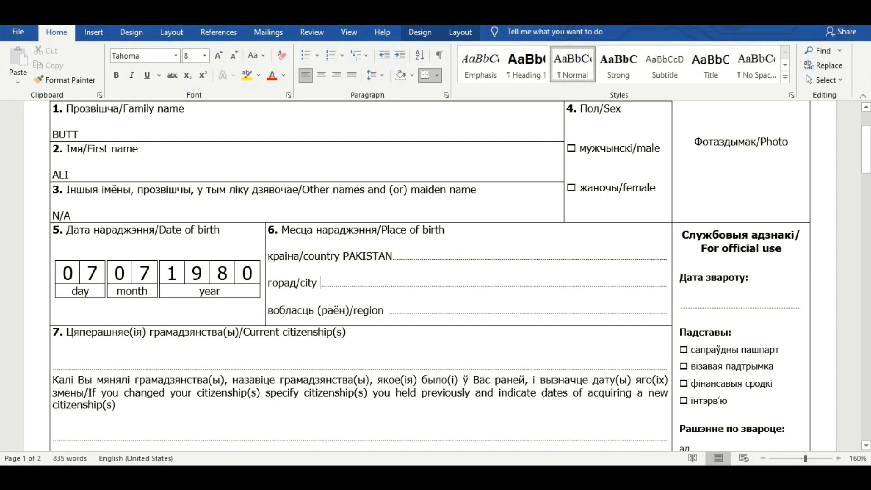
text(LAHORE)
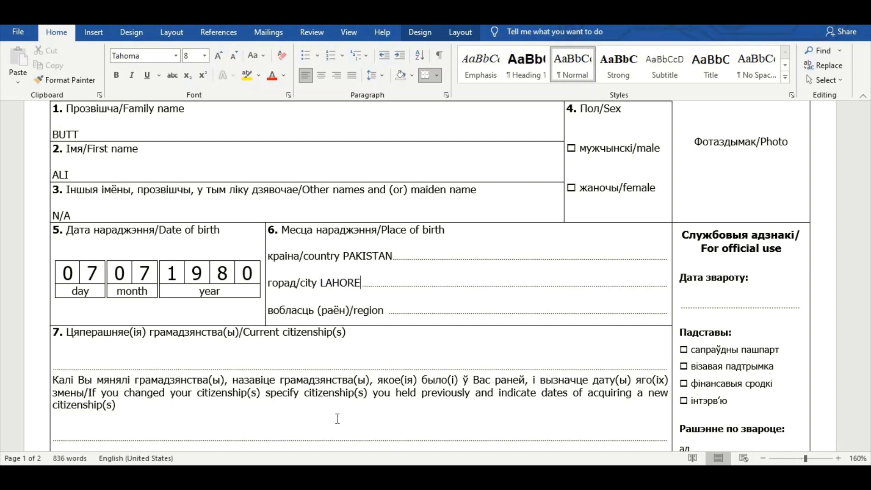
click(387, 311)
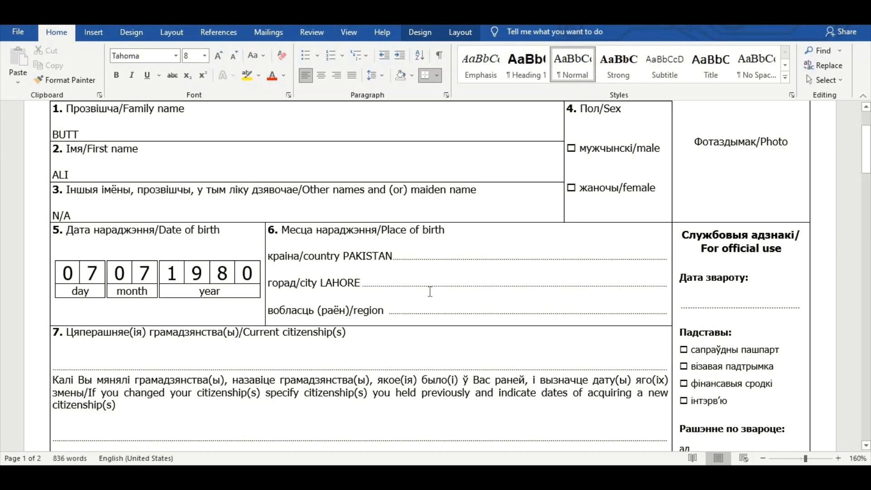
text(AISA)
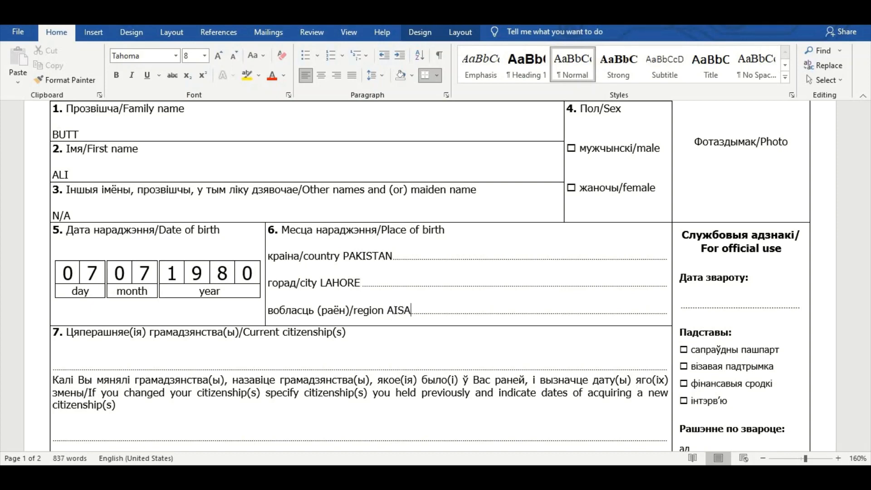
scroll(314, 340, down, 2)
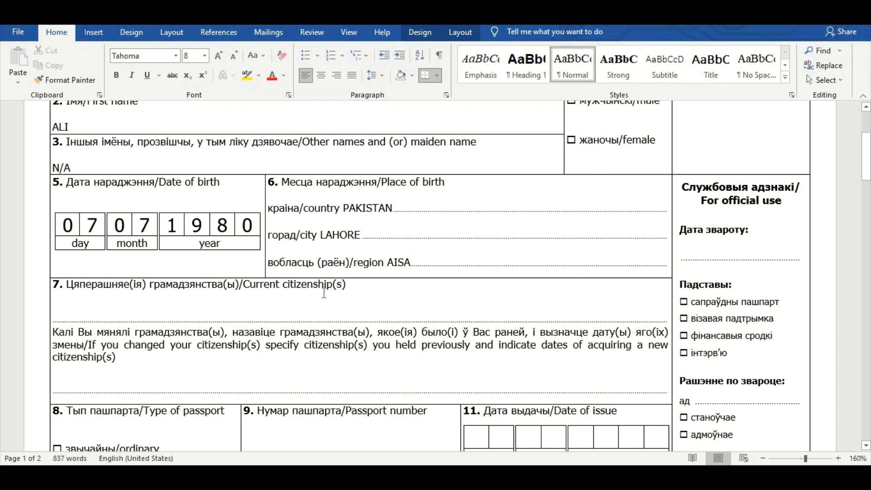
Step: Type PAKISTAN on the current citizenship line
click(138, 307)
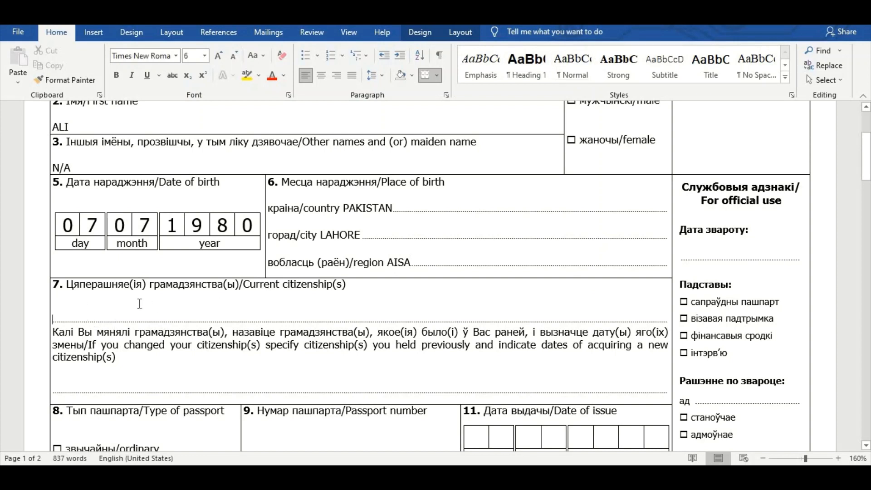
click(75, 305)
click(343, 299)
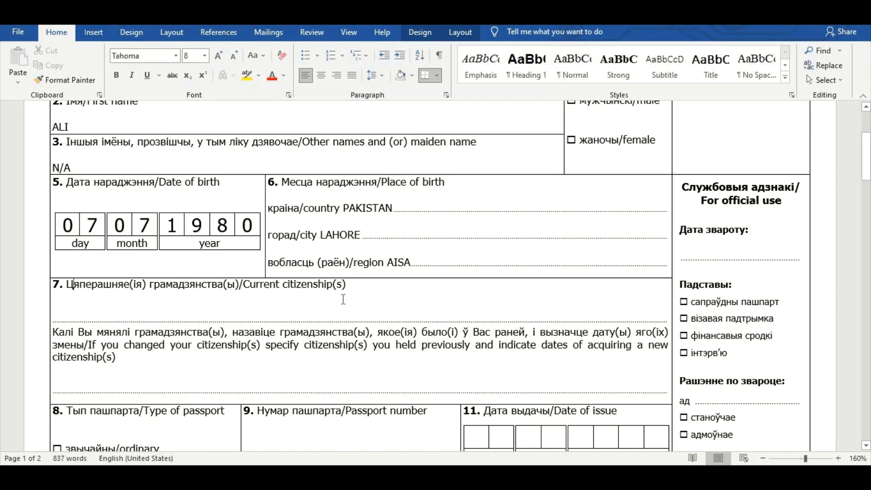
click(93, 308)
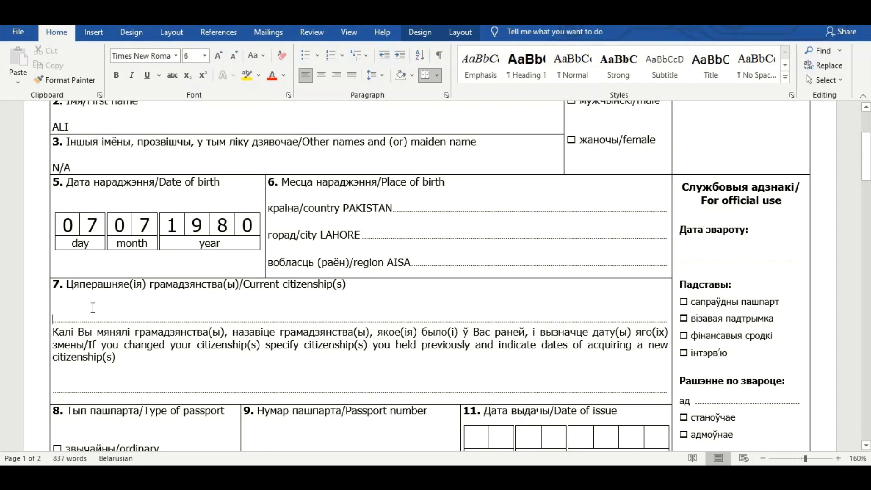
text(PAK)
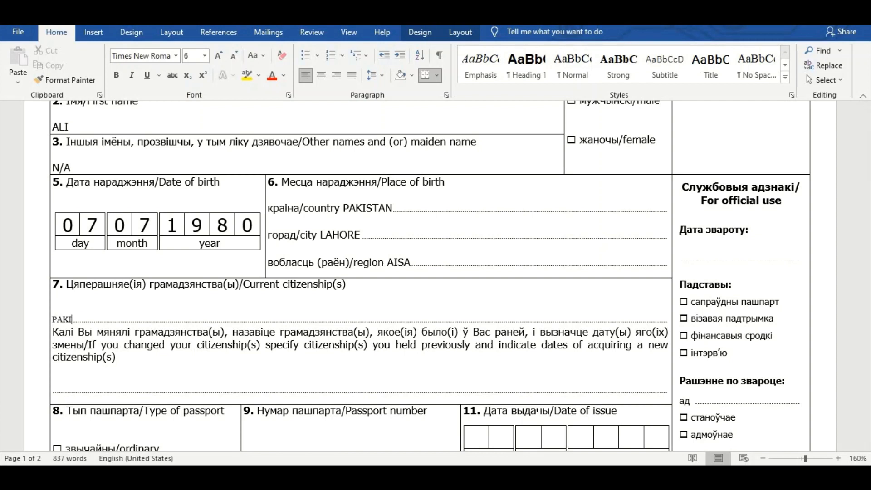
text(ISTANI)
Step: Enter M/A on the empty previous-citizenship line
scroll(211, 327, down, 1)
click(210, 327)
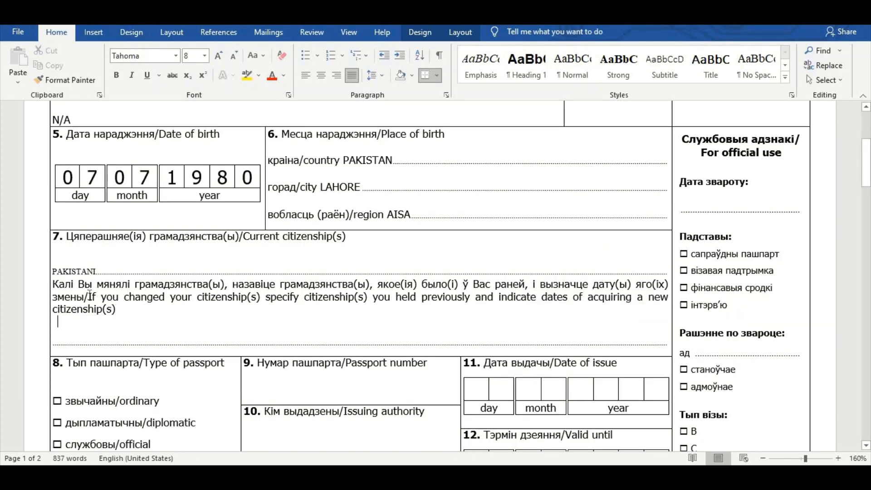
drag(90, 296, 641, 307)
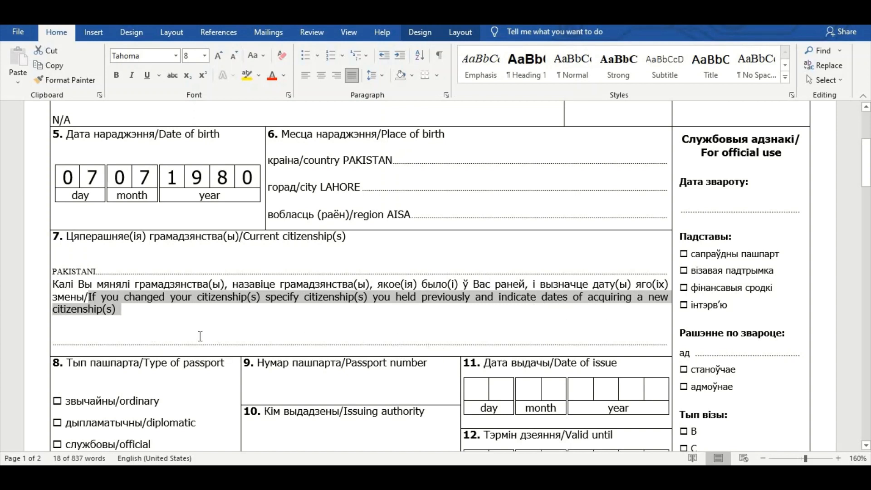
scroll(133, 350, down, 2)
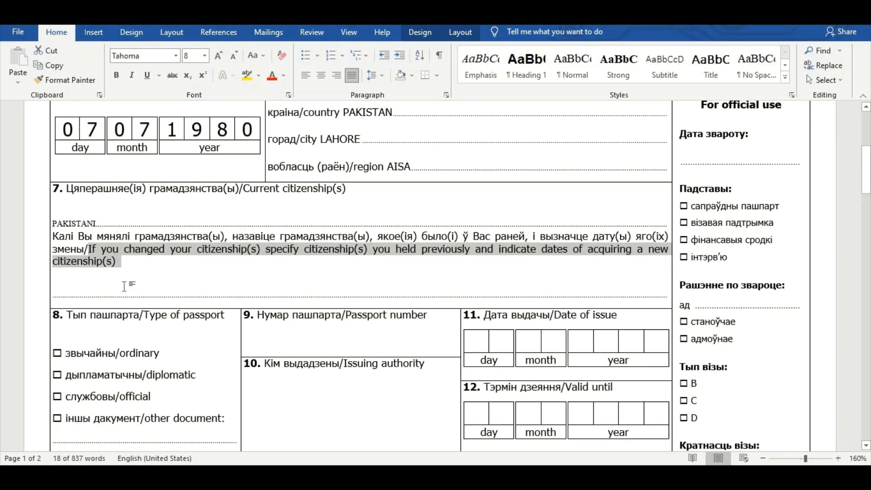
click(98, 293)
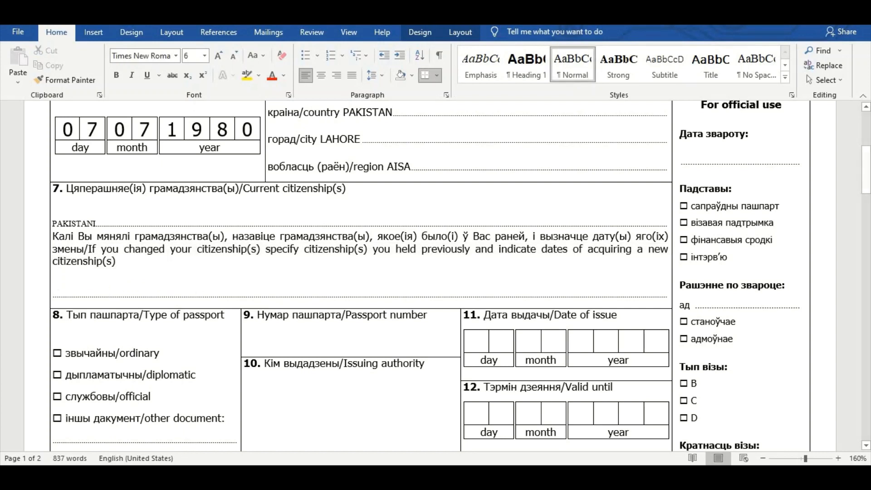
text(M/A)
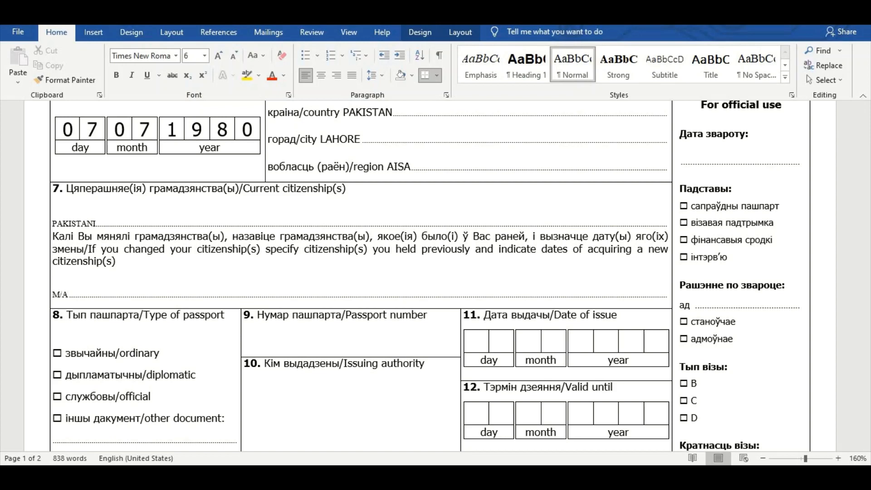
scroll(200, 298, down, 3)
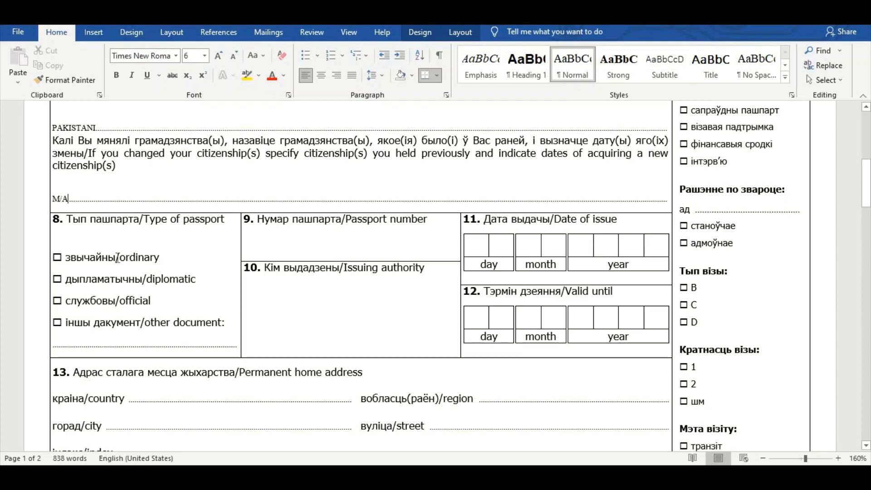
drag(117, 259, 146, 262)
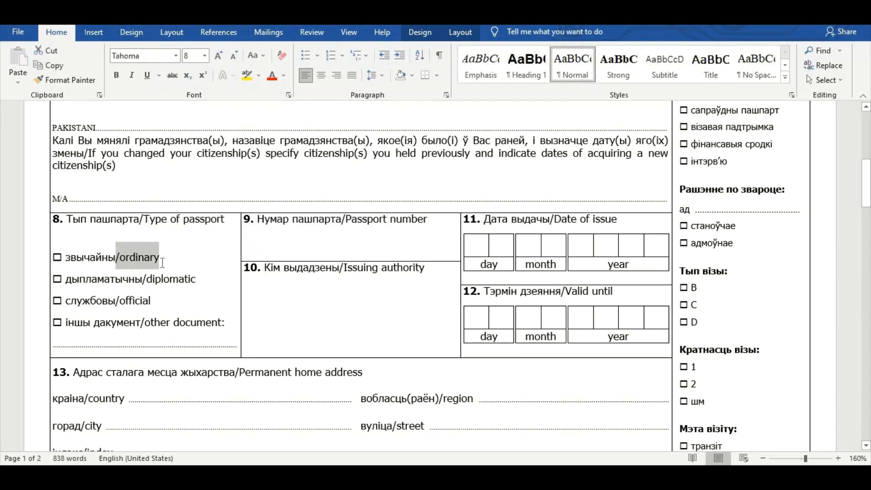
Step: Fill the checkbox before the ordinary passport option with black highlight
click(59, 256)
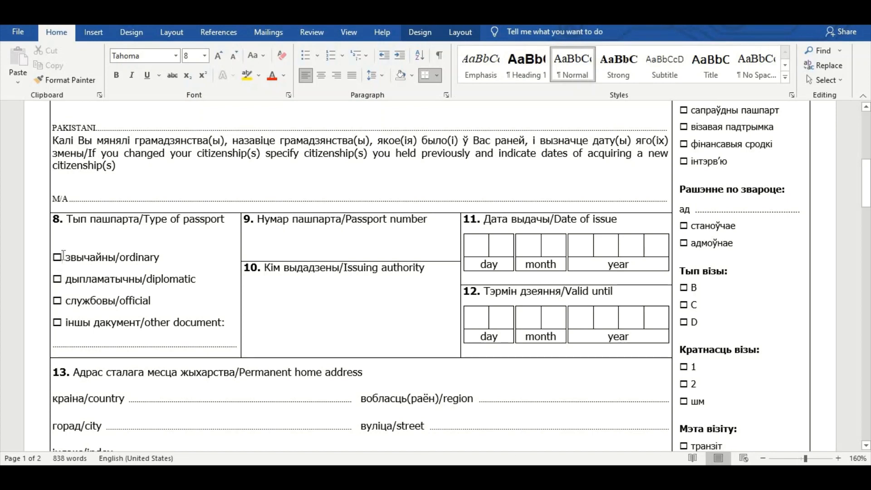
double_click(62, 255)
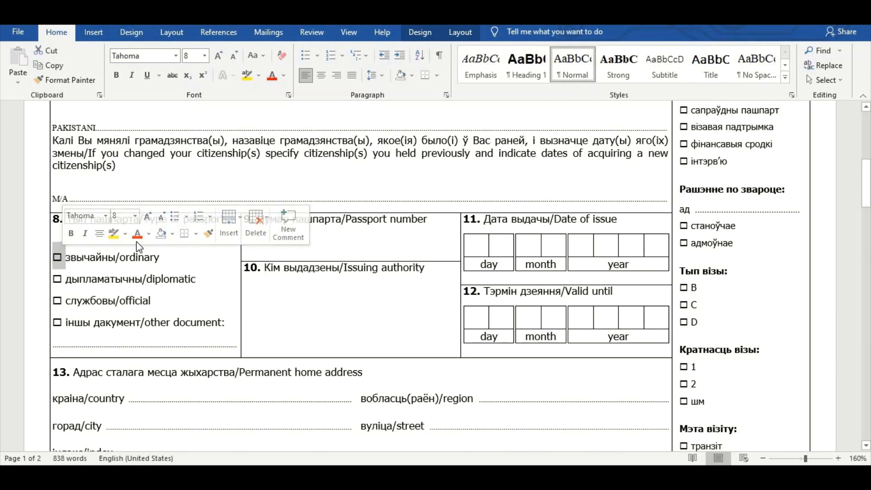
click(125, 233)
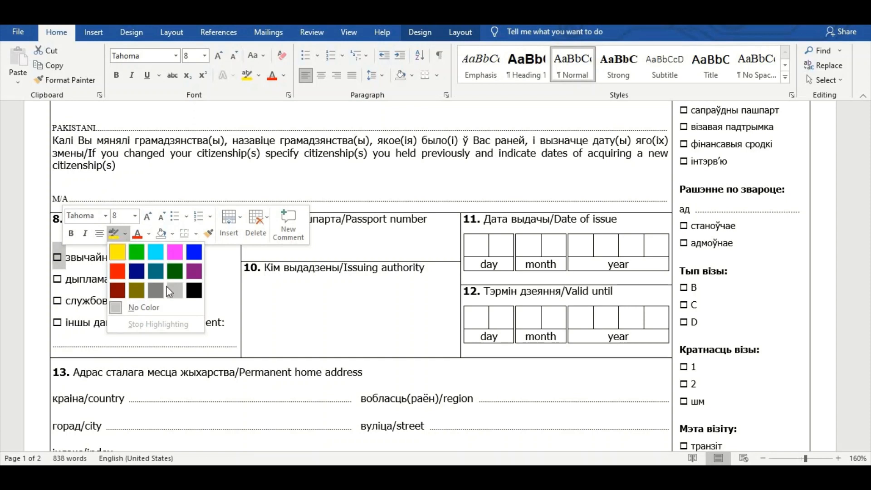
click(194, 291)
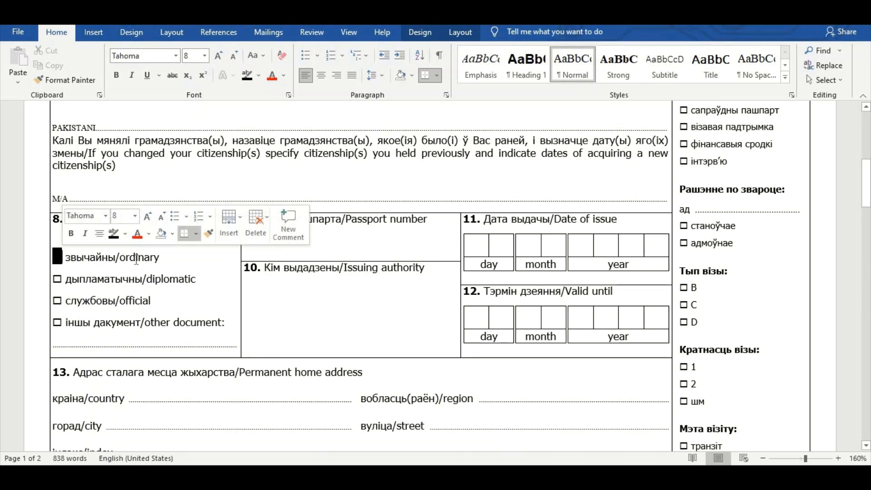
Step: Enter the passport number in box 9 and PAKISTANI as issuing authority in box 10
click(300, 254)
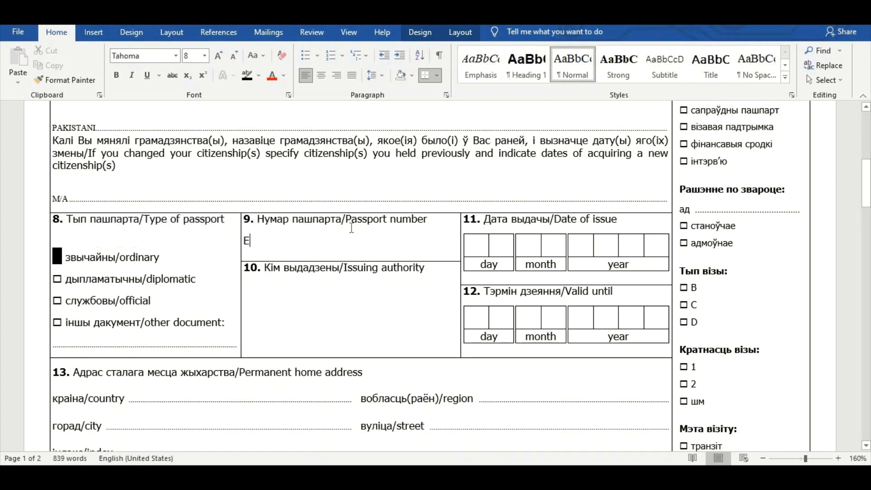
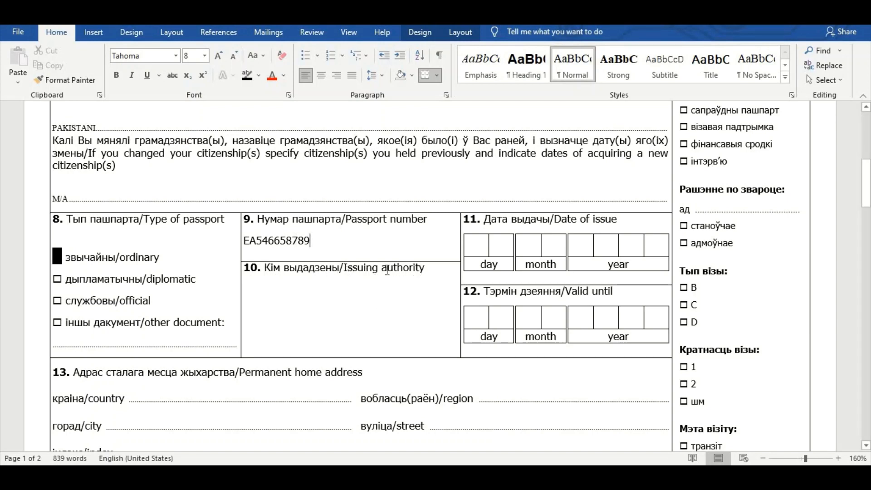
drag(344, 268, 430, 268)
click(257, 304)
text(PAKIS)
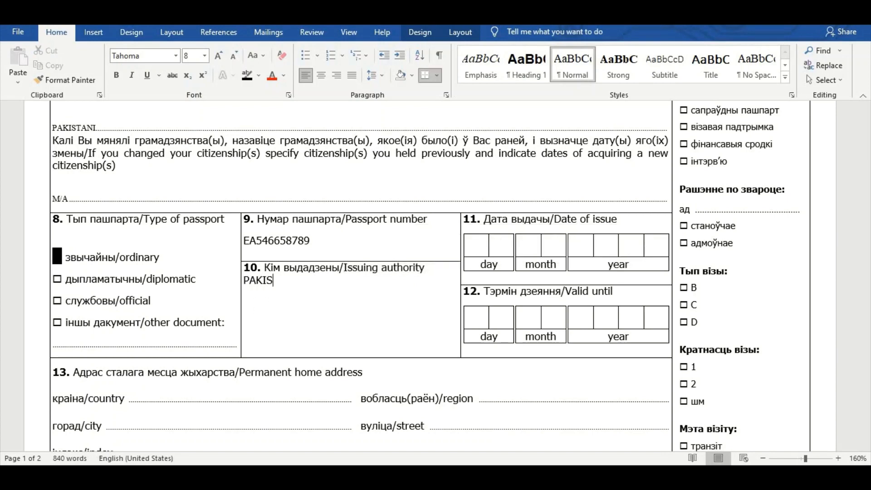
text(TANI)
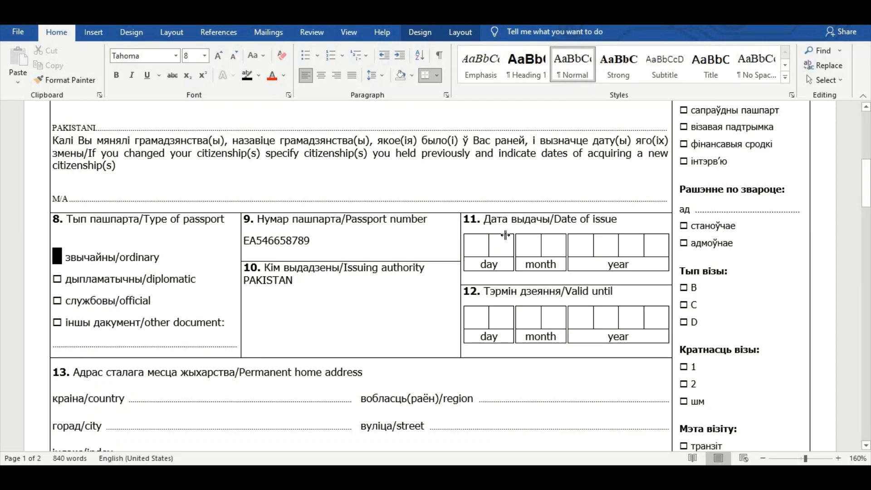
Step: Enter the passport issue date 01 01 2021 digit by digit in box 11
click(479, 242)
text(0)
click(512, 247)
text(1)
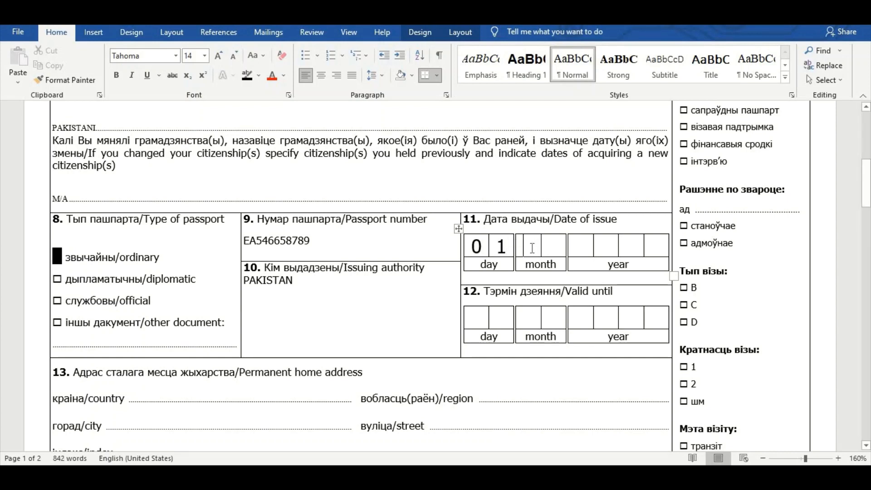
click(532, 249)
text(0)
click(554, 246)
text(1)
click(588, 244)
text(2)
click(599, 248)
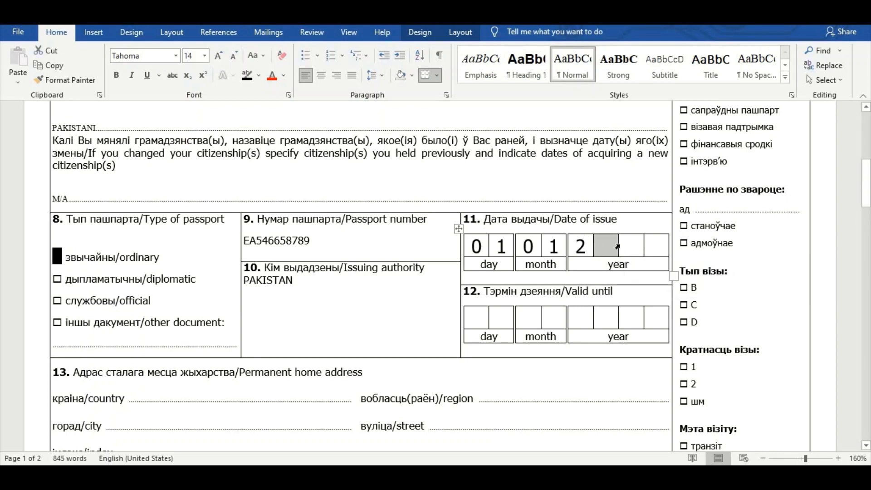
click(638, 244)
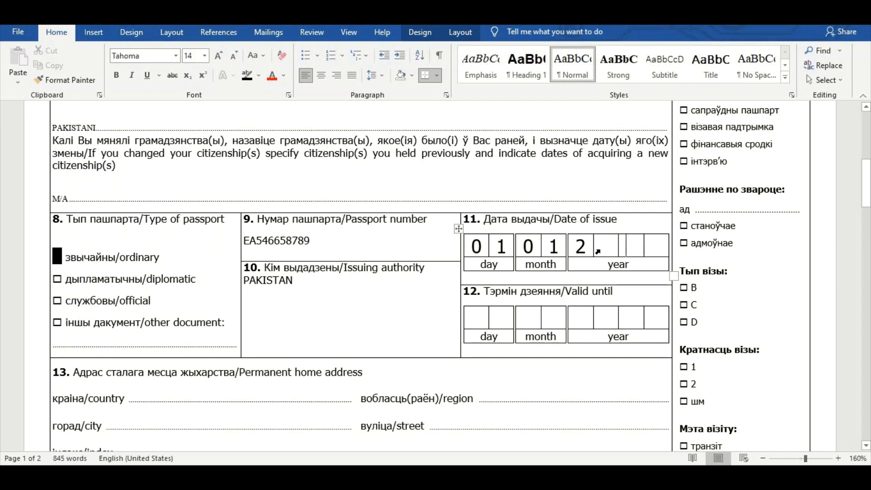
click(608, 245)
text(0)
click(638, 245)
text(2)
click(659, 246)
text(1)
Step: Begin box 12's valid-until date with its first day digit 0
click(478, 317)
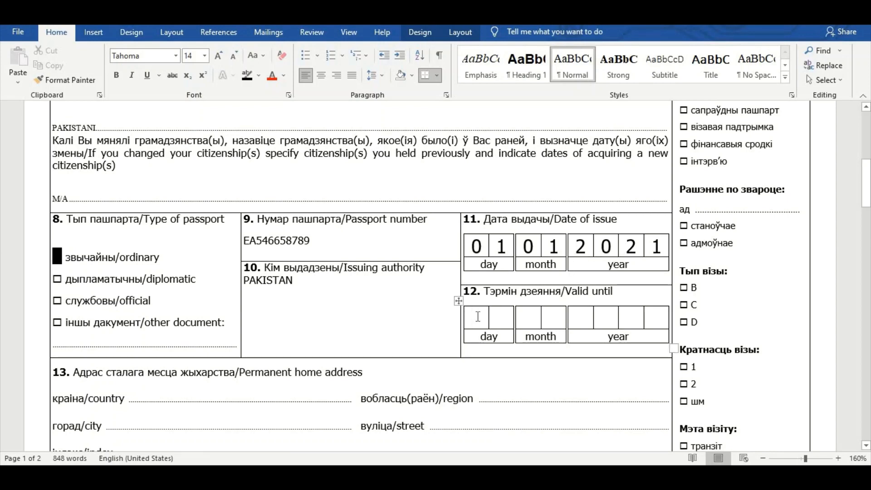
text(0)
scroll(356, 270, down, 4)
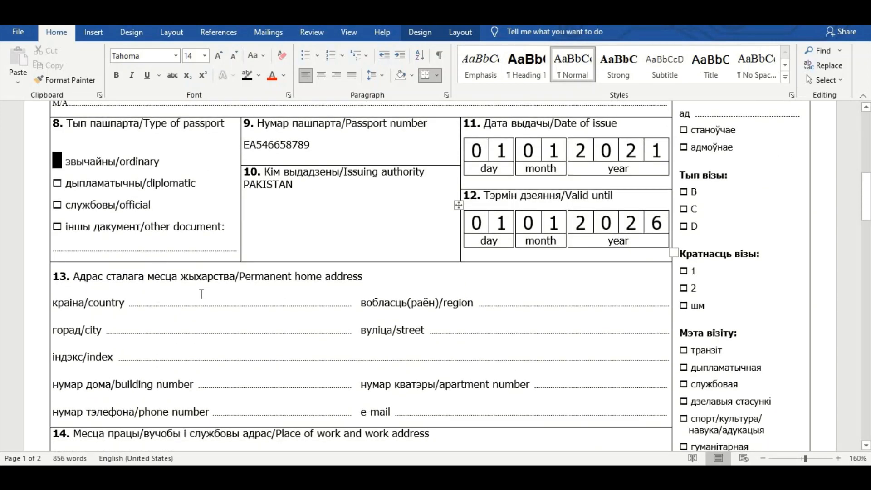
Step: Fill box 13's home address in Pakistan, with N/A for building and apartment
drag(241, 276, 362, 278)
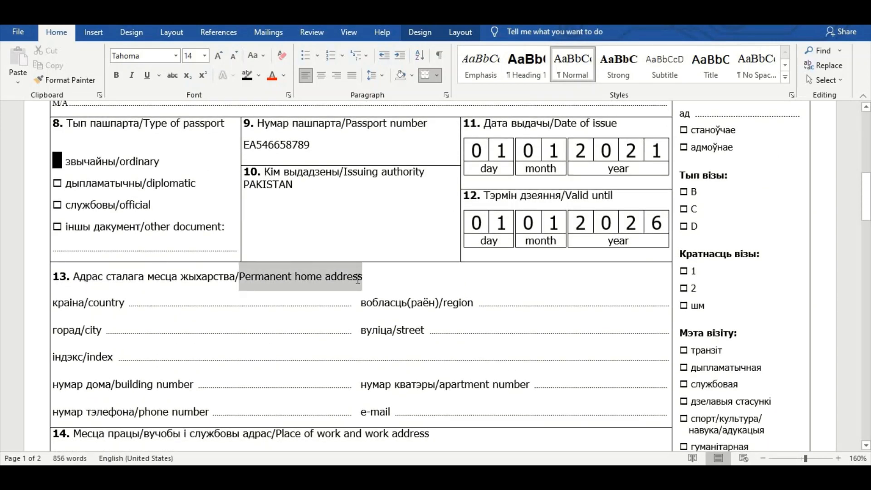
click(170, 300)
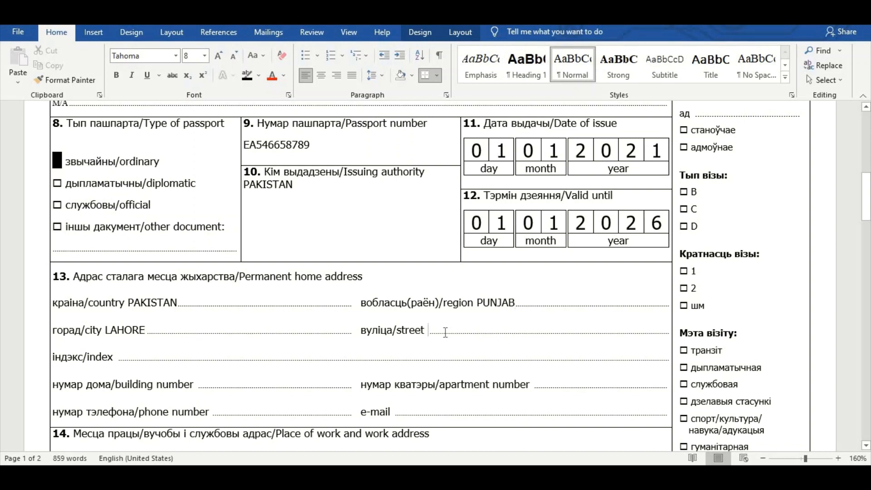
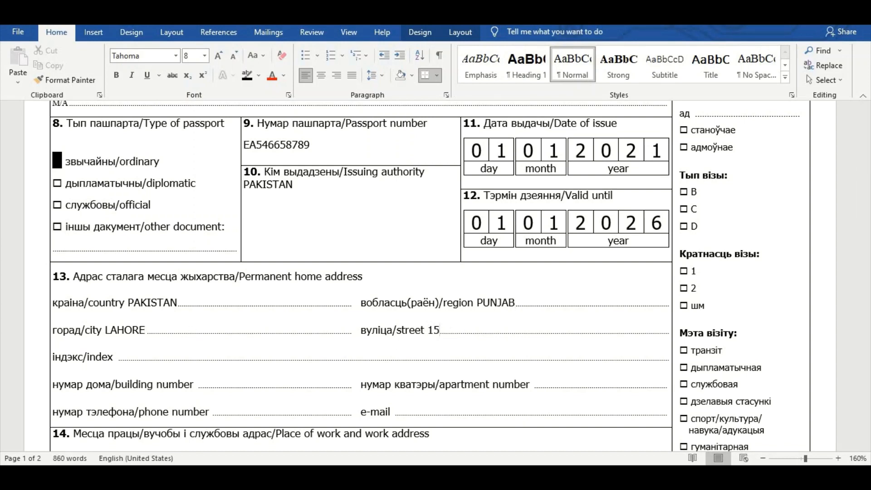
click(162, 356)
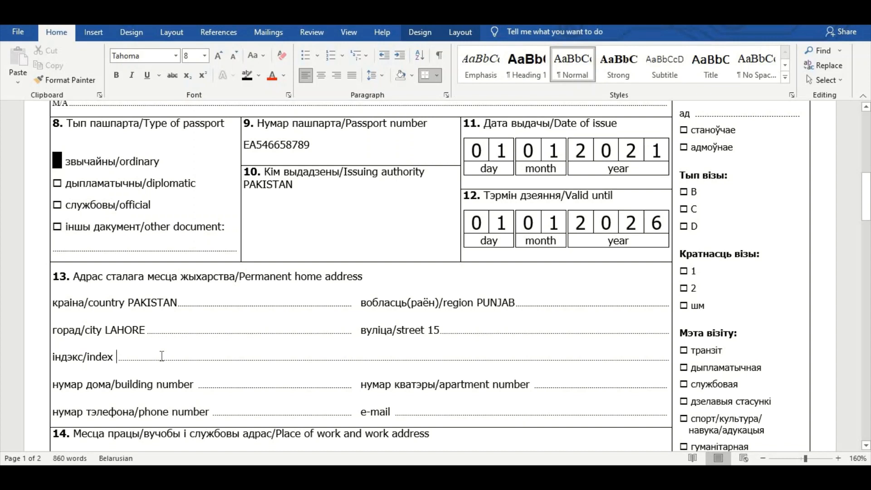
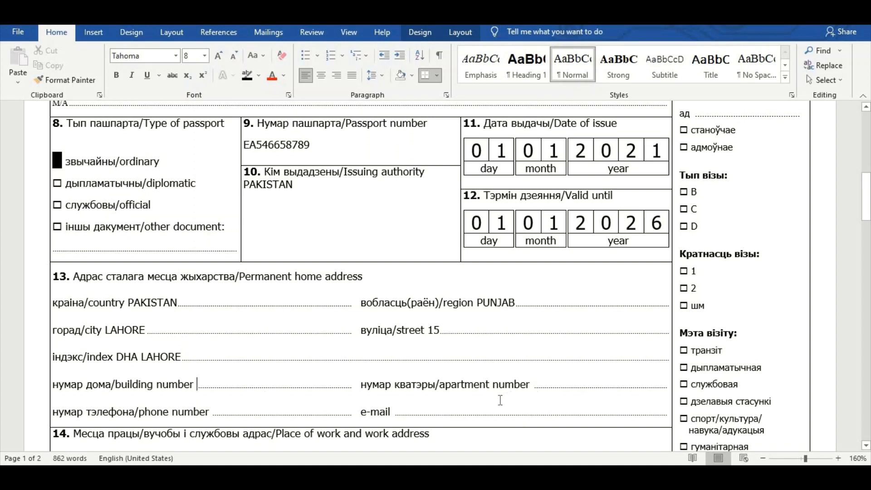
text(N/AN/A)
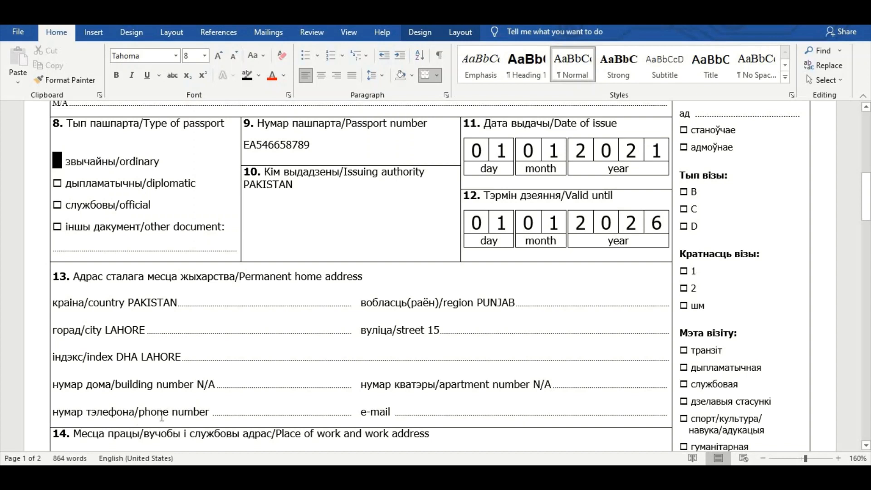
Step: Enter the applicant's home phone number and e-mail address
click(216, 413)
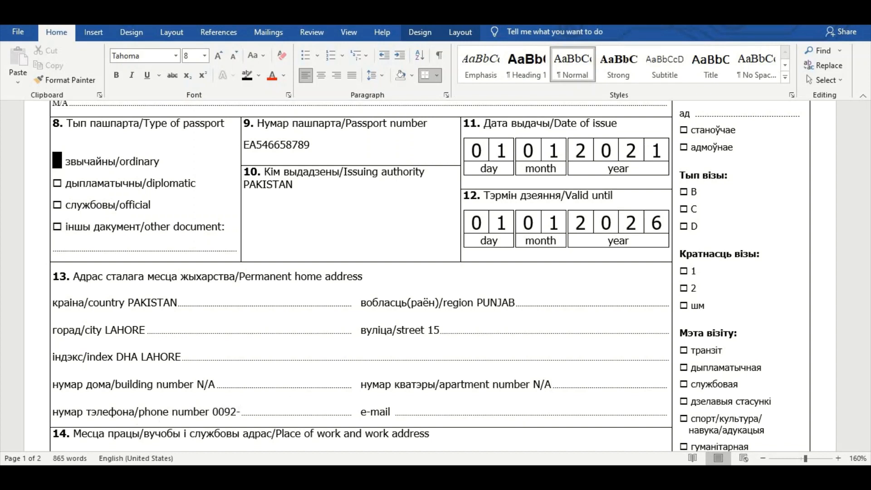
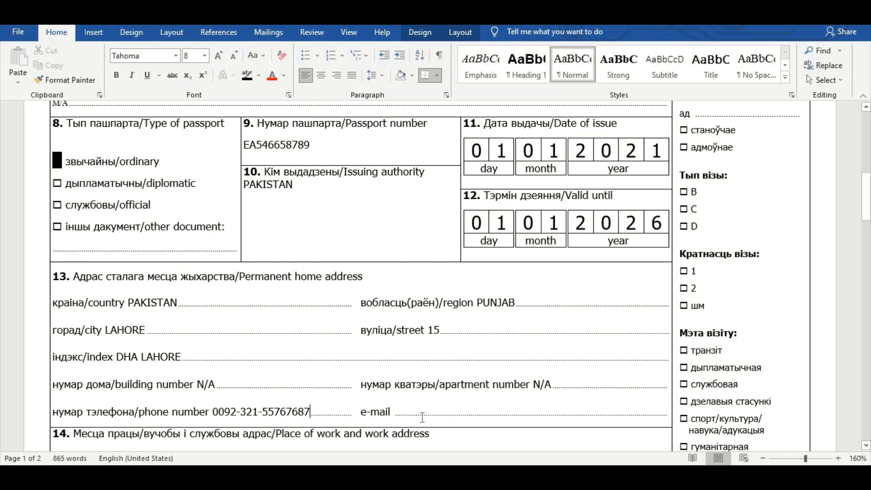
scroll(402, 372, down, 1)
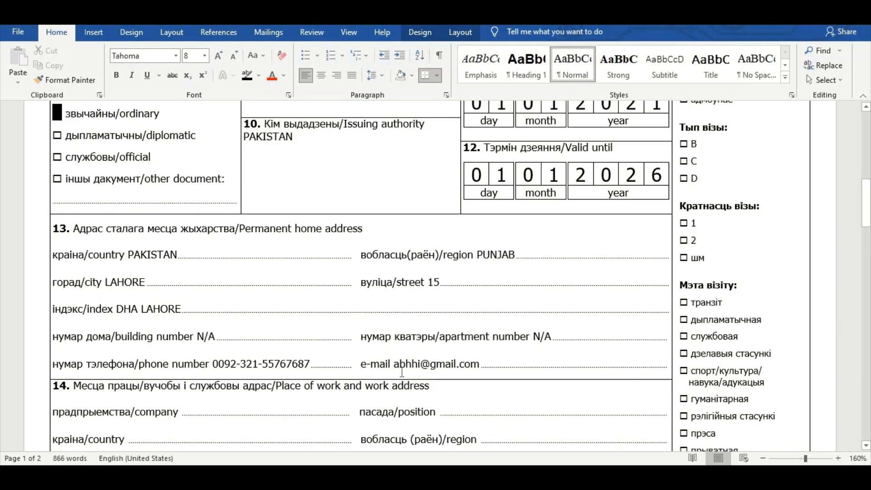
scroll(330, 380, down, 1)
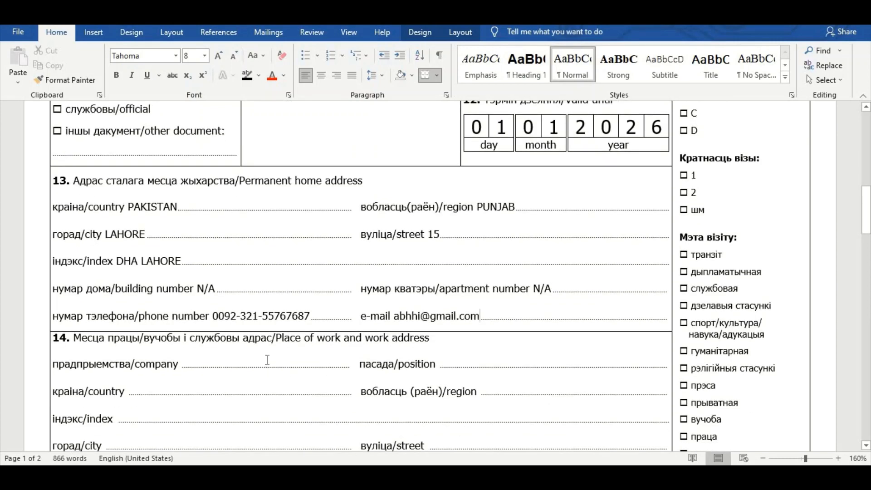
Step: Enter PHILIPS PVT LTD as the workplace and AREA MANAGER as the position
drag(299, 337, 420, 341)
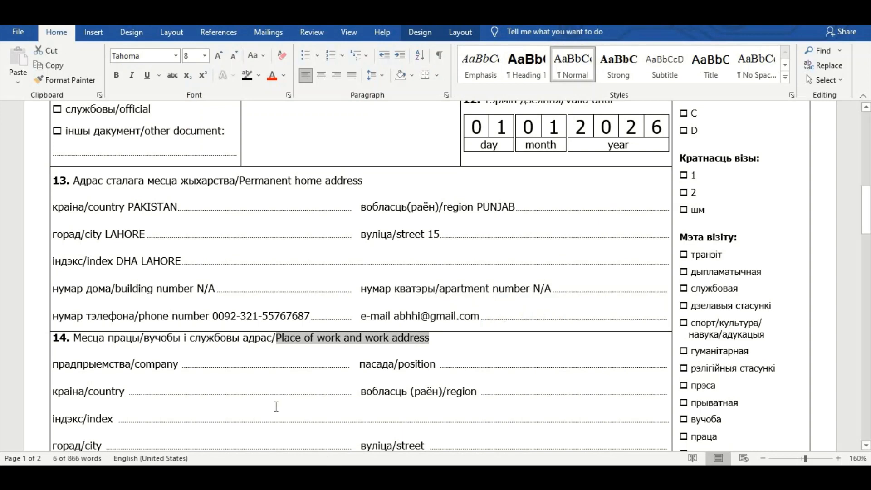
scroll(277, 407, down, 1)
scroll(277, 406, down, 1)
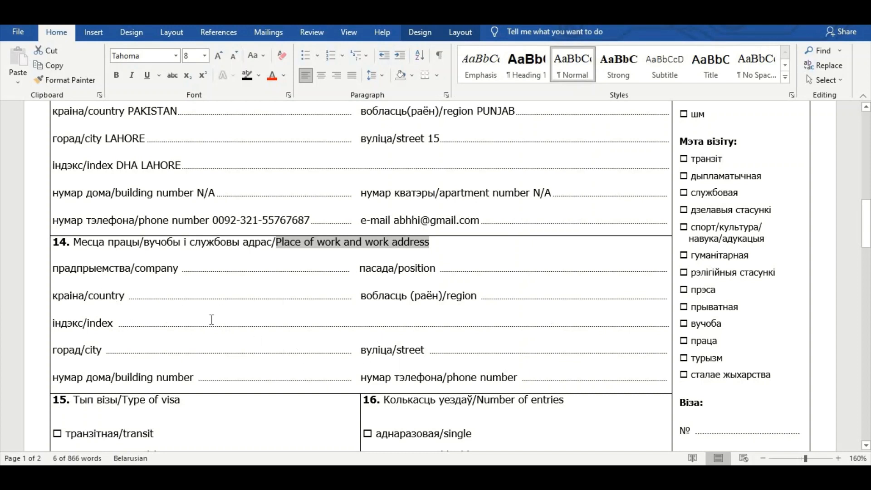
click(196, 269)
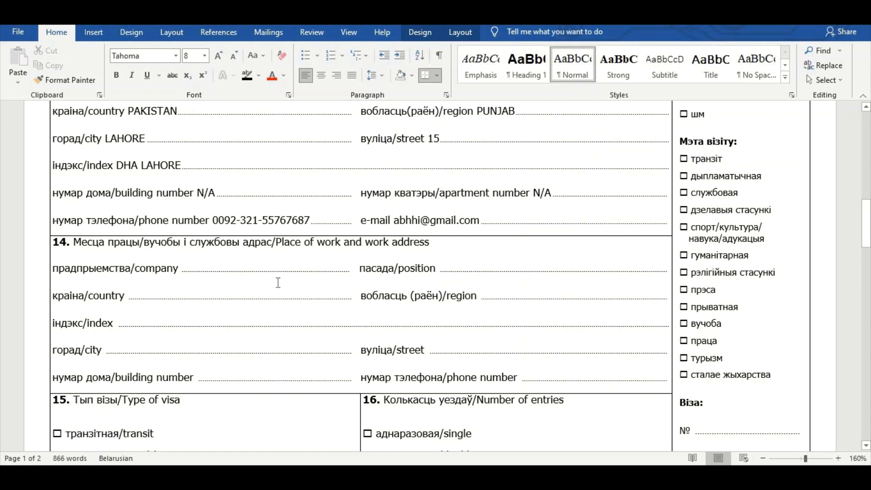
text(PHIL)
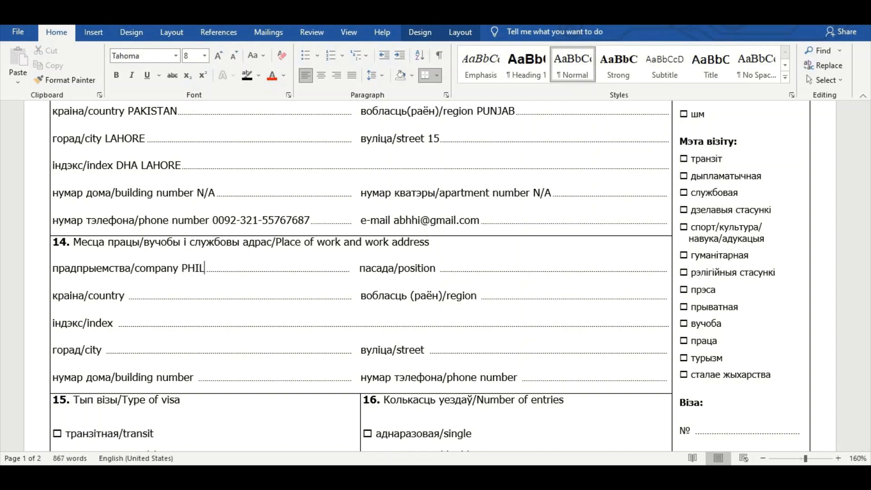
text(IPS ;)
key(BackSpace)
text(.)
text(PVT LTD)
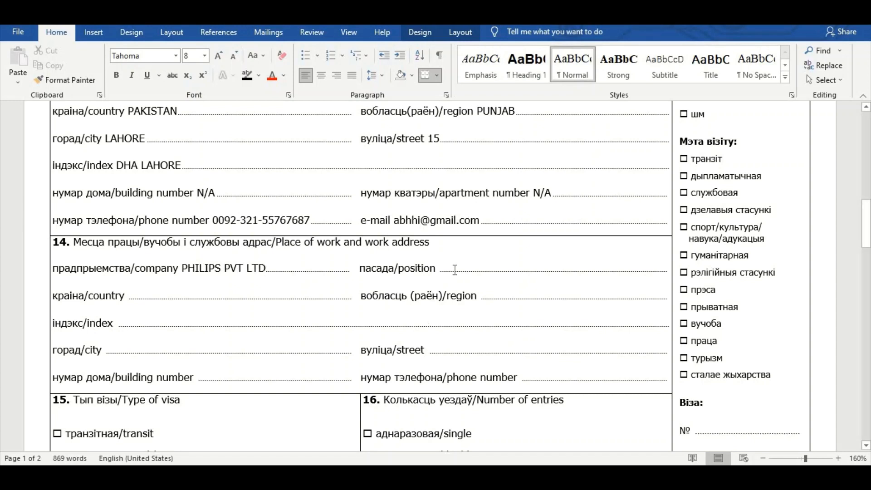
text(AREA A)
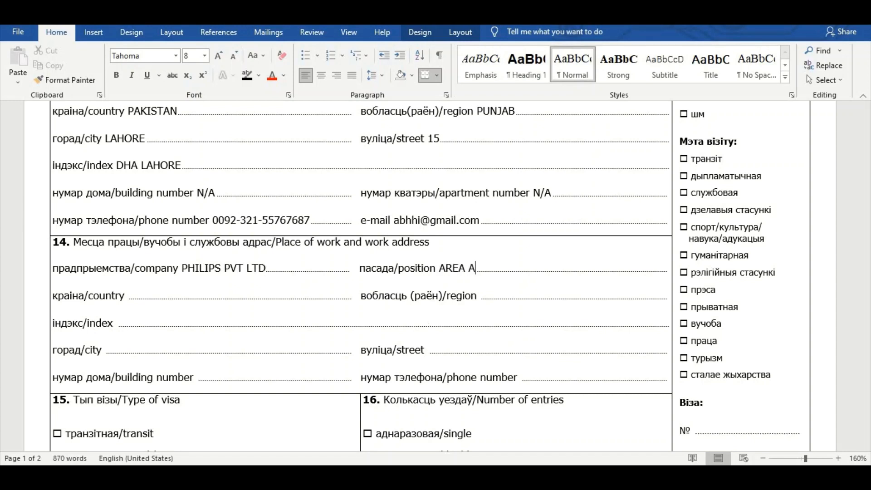
key(BackSpace)
text(MANAGER)
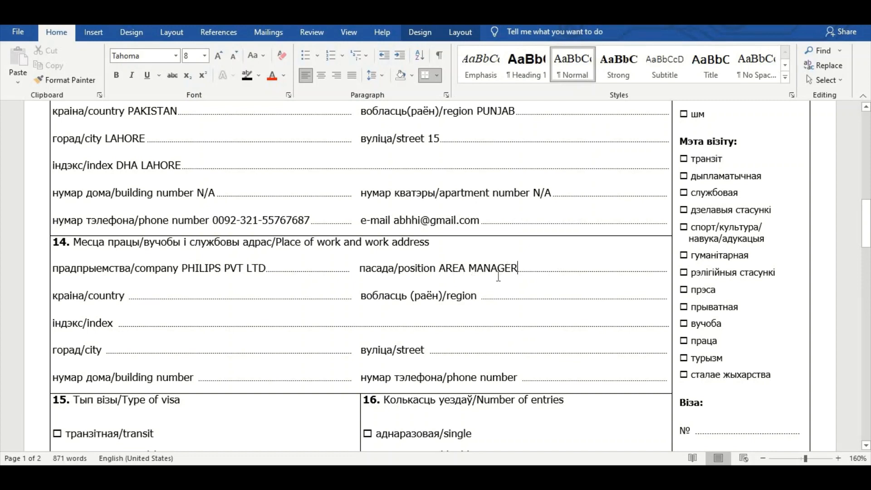
Step: Fill the work address: country PAKISTAN, region PUNJAB, city KARACHI, plus street details
click(151, 295)
text(PAKISTAN)
double_click(488, 297)
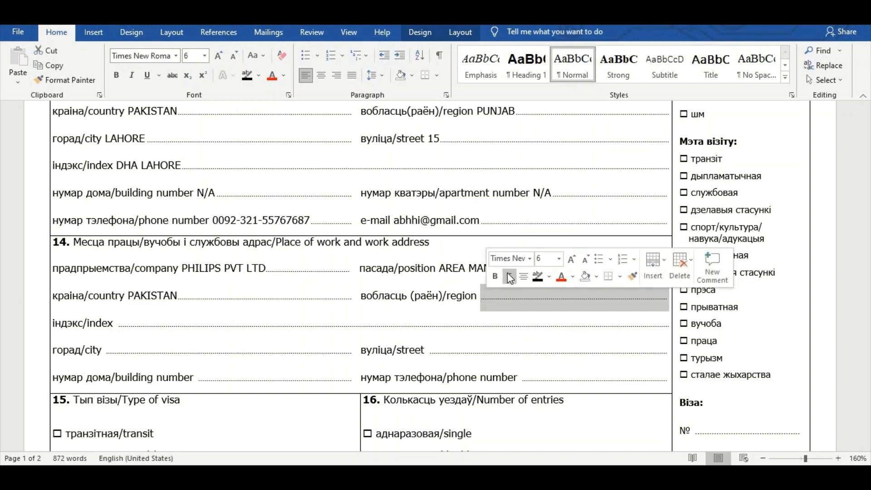
click(507, 309)
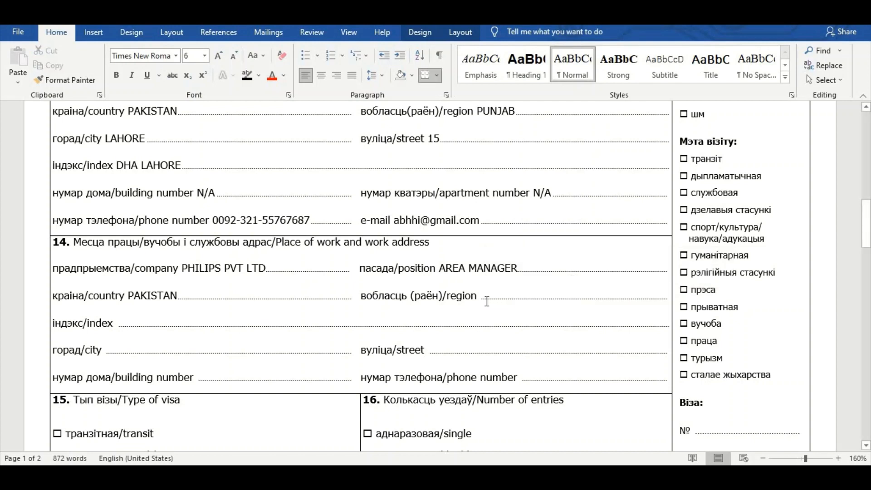
text(PUNJAB)
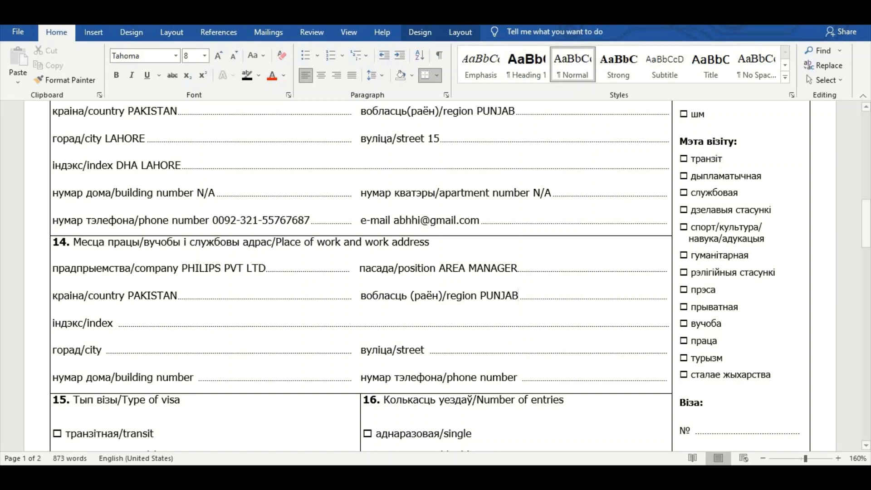
click(141, 323)
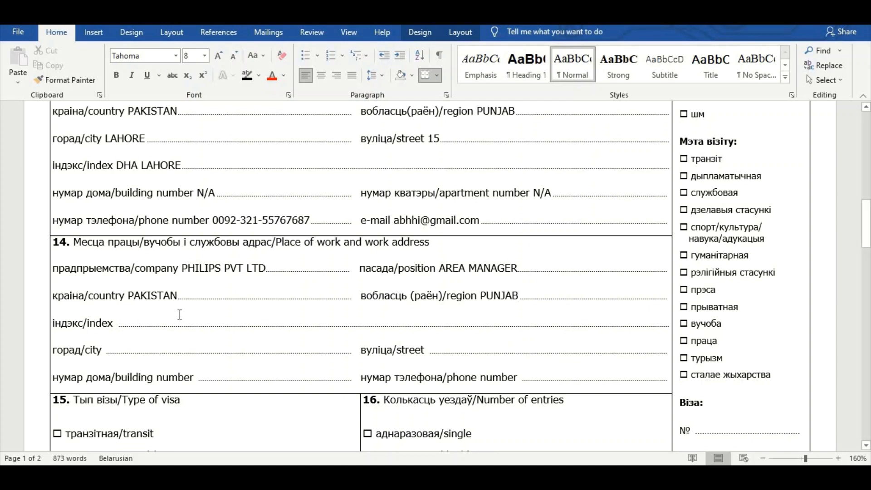
text(KORANGI)
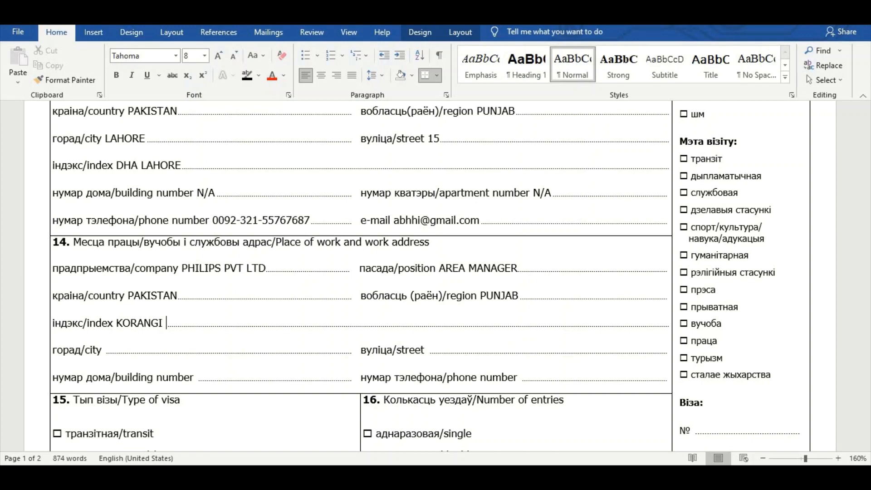
text( AREA KARACHI PAKISTAN)
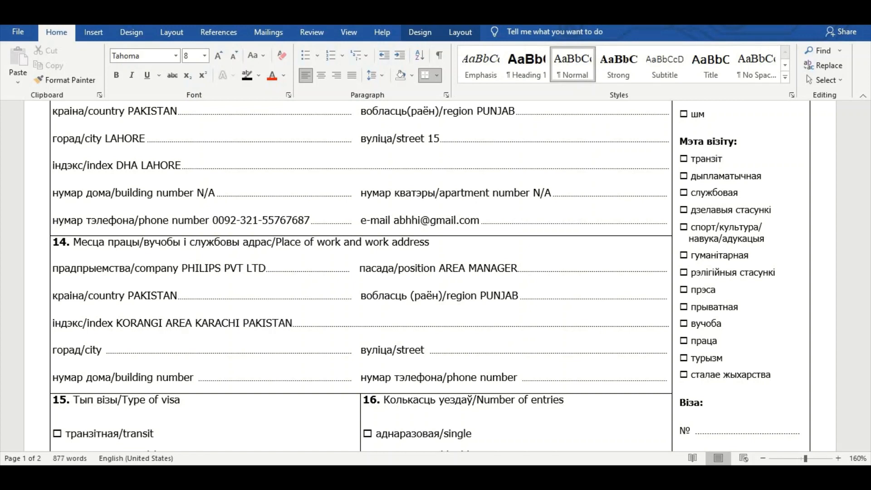
click(139, 356)
text(KARACHI)
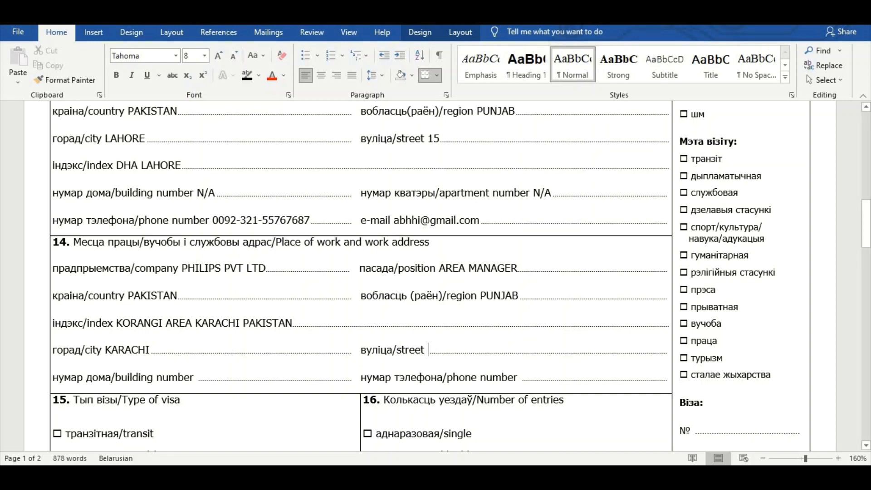
text(15)
Step: Enter the work building number and the work phone number
click(203, 379)
text(E56567)
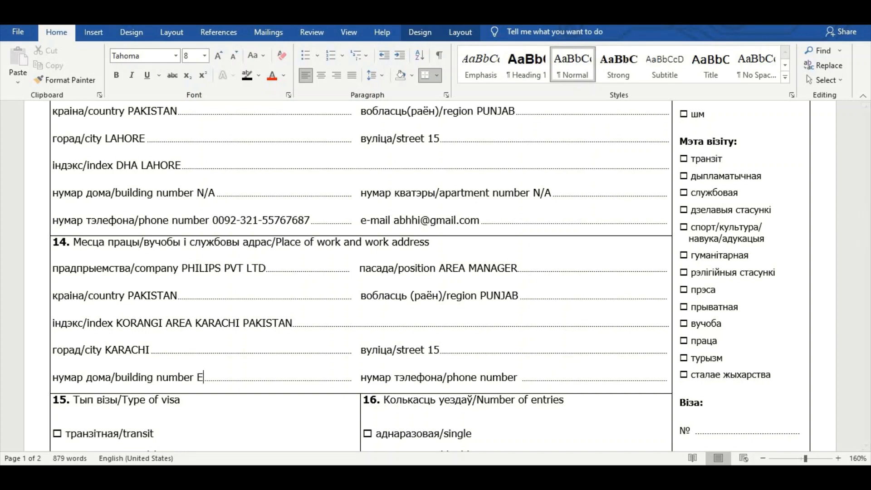
key(BackSpace)
key(BackSpace)
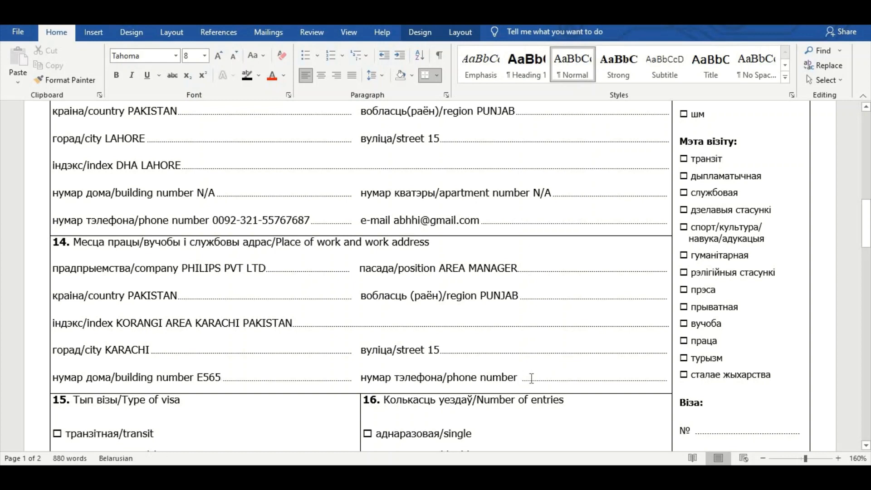
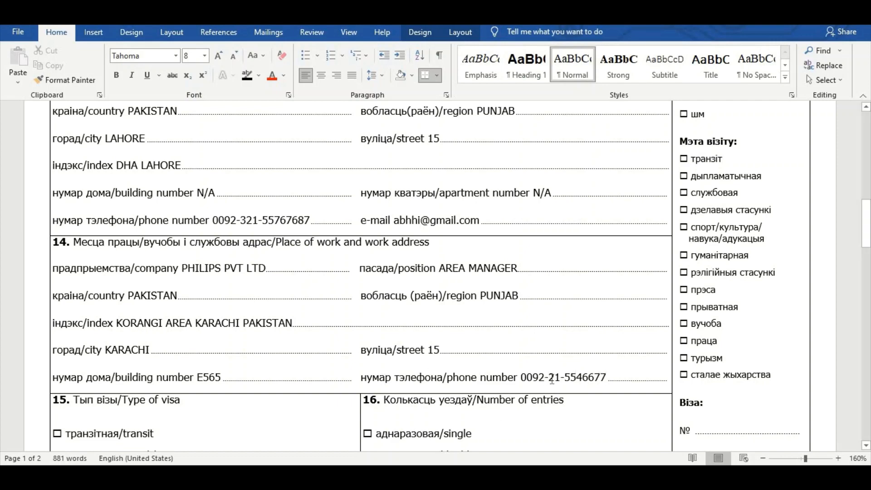
Step: Black out the short-term checkbox in box 15 as the visa type
scroll(335, 375, down, 3)
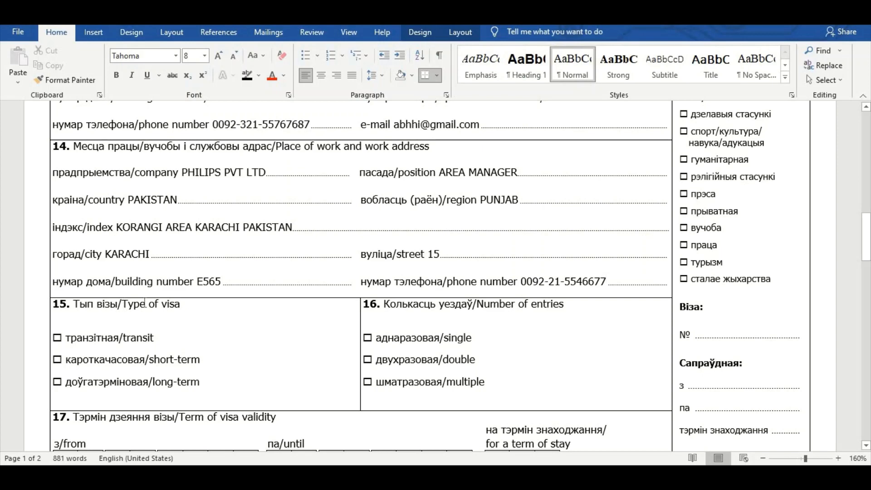
drag(145, 304, 181, 312)
scroll(121, 305, down, 3)
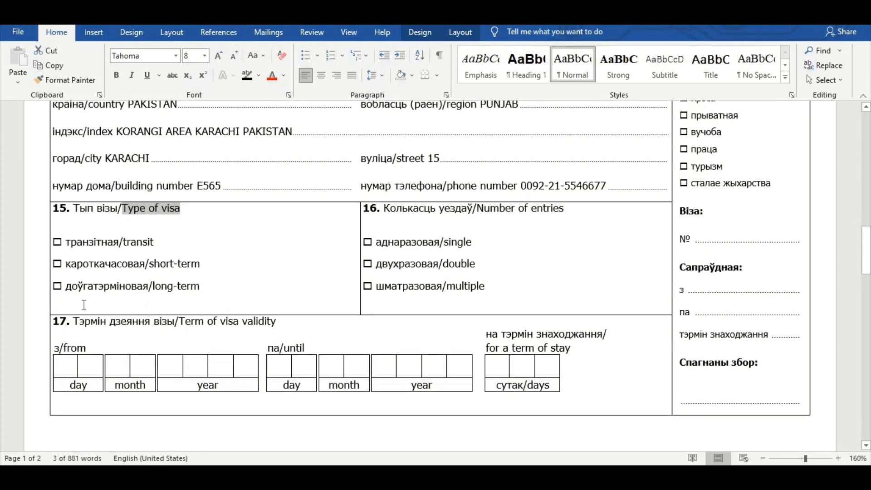
double_click(63, 260)
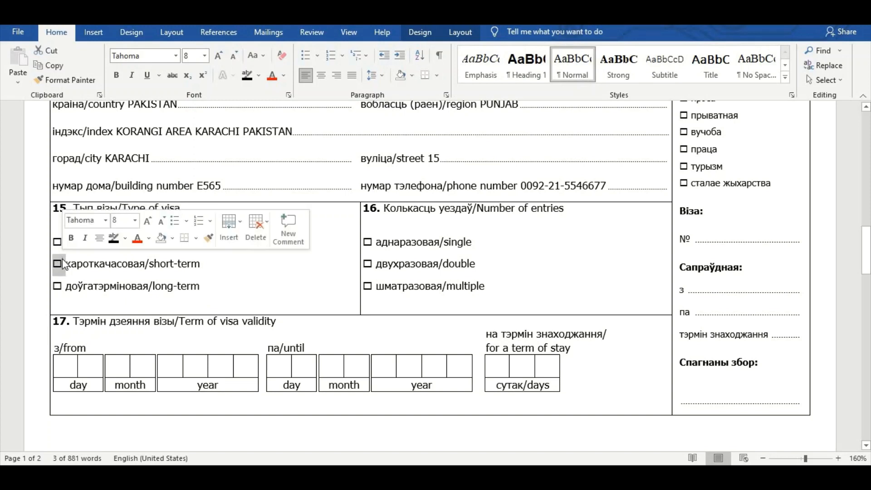
click(113, 240)
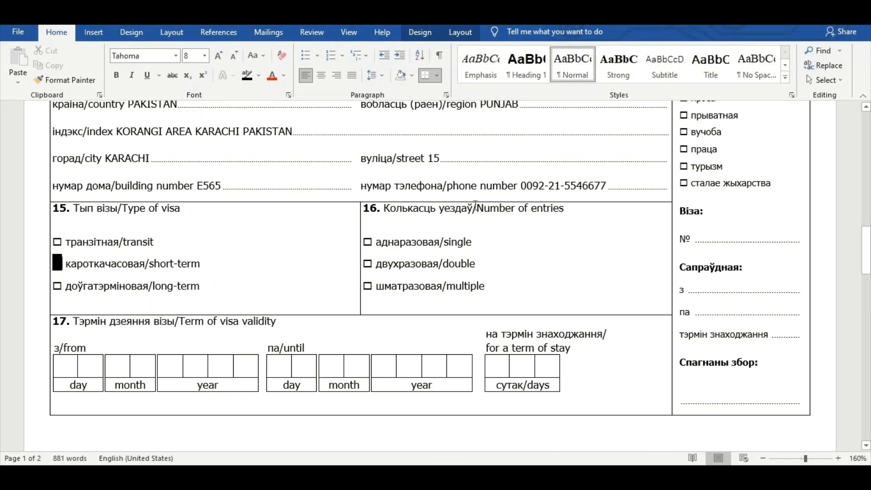
Step: Black out the single-entry checkbox under Number of entries in box 16
drag(476, 208, 570, 208)
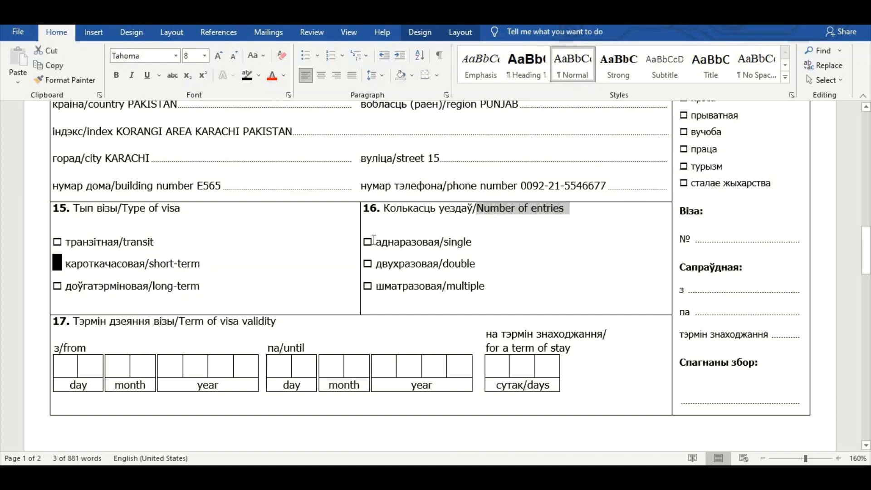
drag(374, 240, 365, 242)
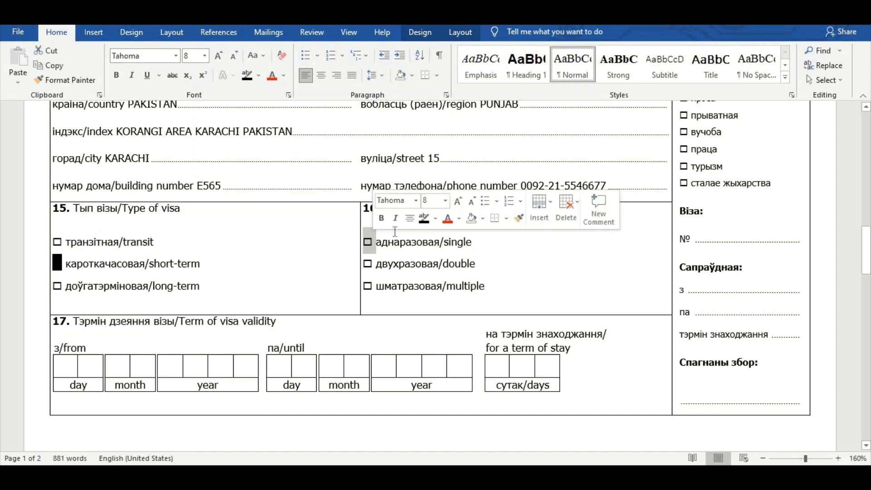
click(424, 219)
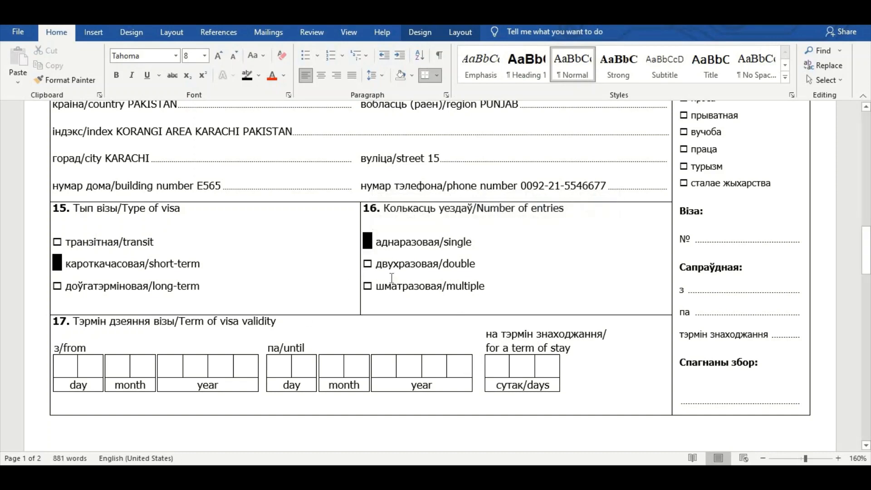
scroll(319, 307, down, 1)
scroll(319, 307, down, 3)
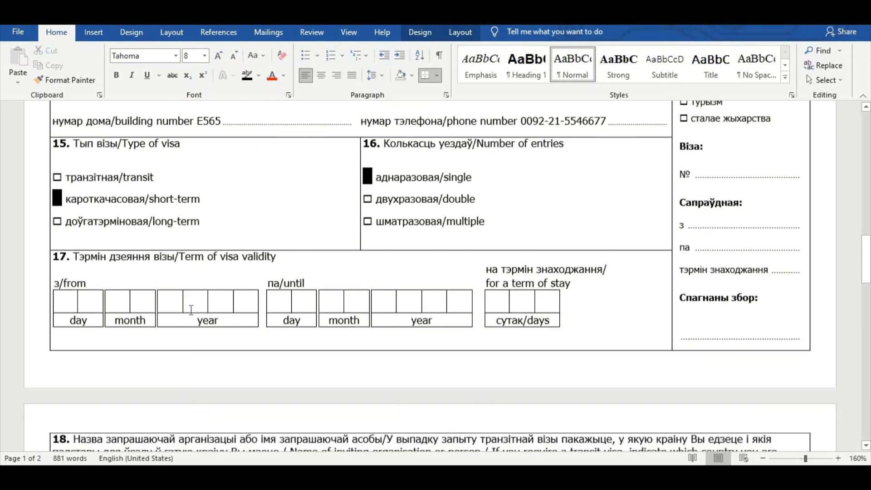
drag(178, 225, 279, 225)
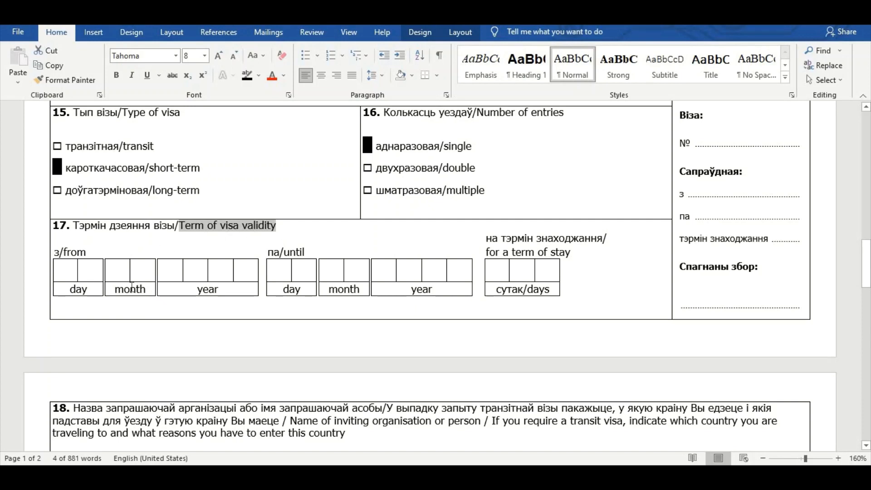
Step: Enter the visa validity dates in box 17, starting from 01 09 2021
click(70, 273)
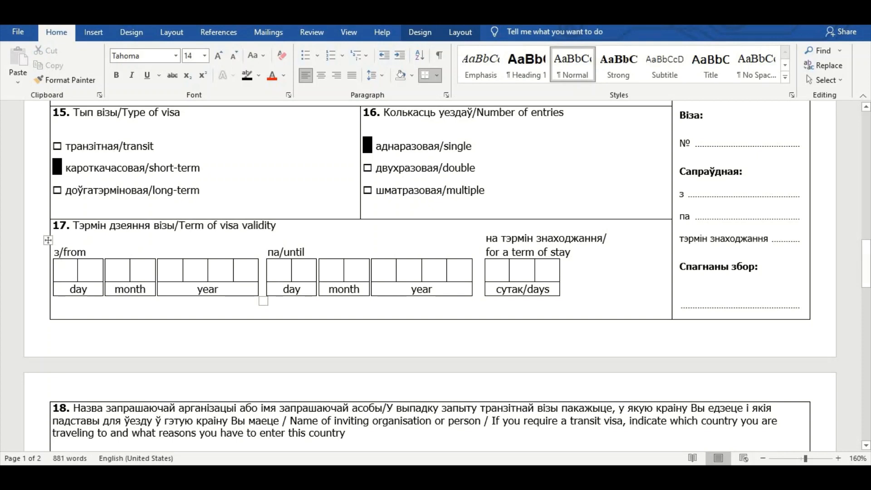
text(0)
click(86, 272)
text(1)
click(121, 270)
text(0)
click(148, 270)
text(9)
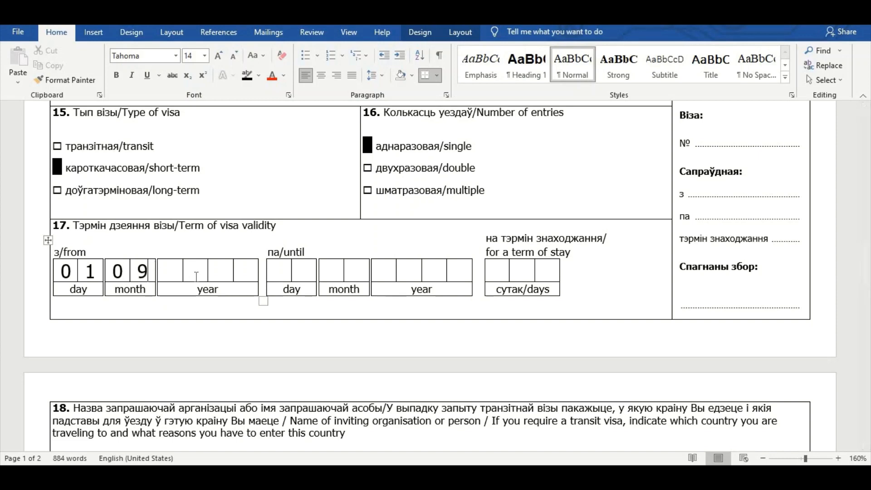
click(181, 273)
text(2)
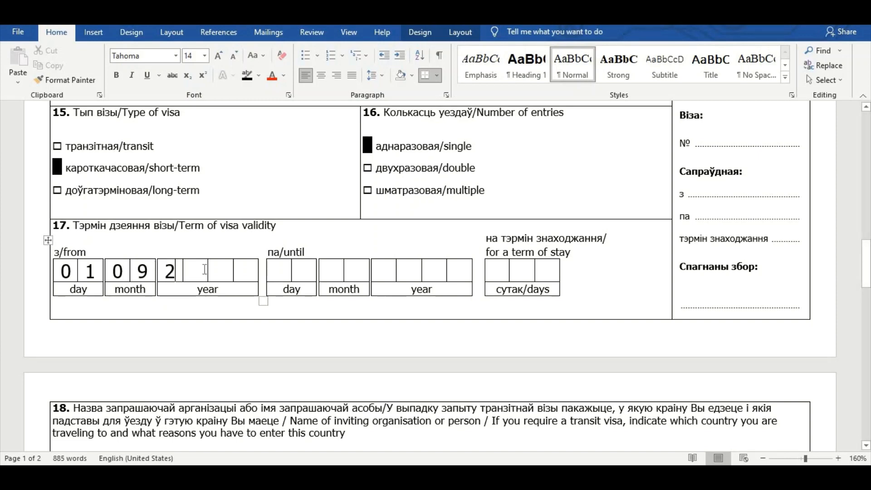
click(193, 271)
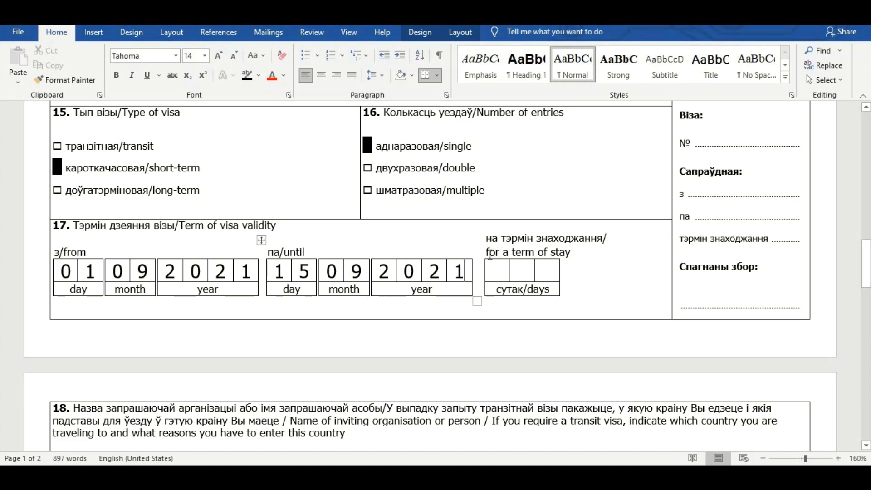
Step: Enter 015 days as the term of stay
drag(487, 252, 571, 253)
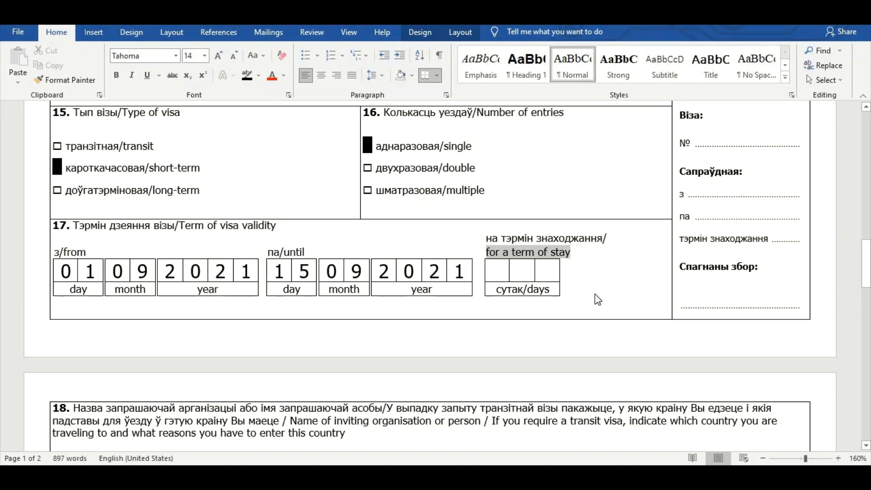
click(498, 272)
text(0)
key(Tab)
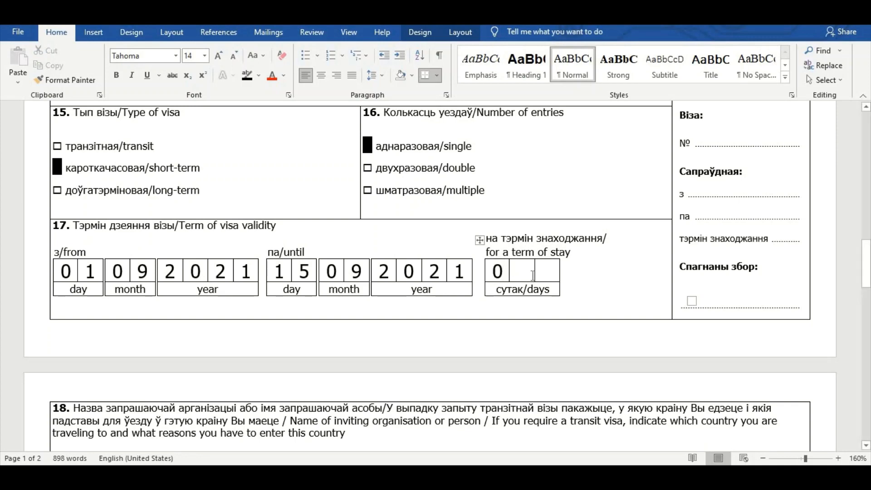
text(1)
key(Tab)
text(5)
key(Tab)
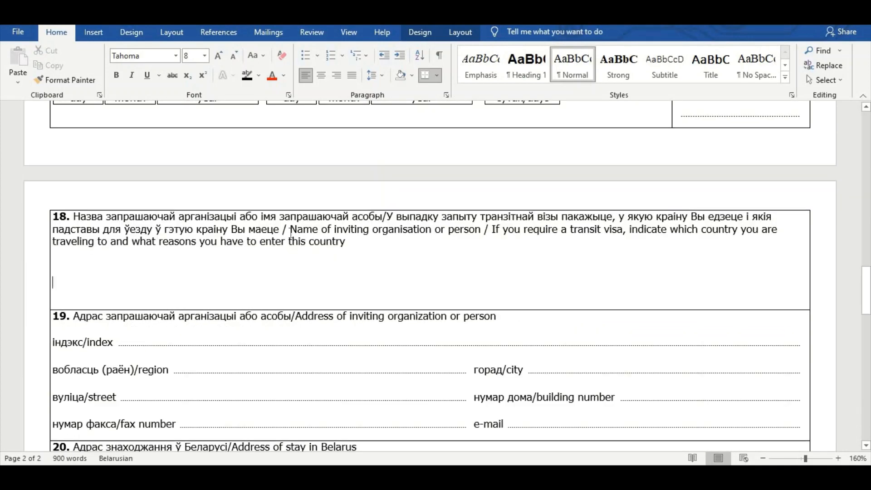
Step: Enter WORLD TOUR PVT LTD in box 18, then its Belarus address, fax N/A and e-mail
drag(291, 229, 781, 239)
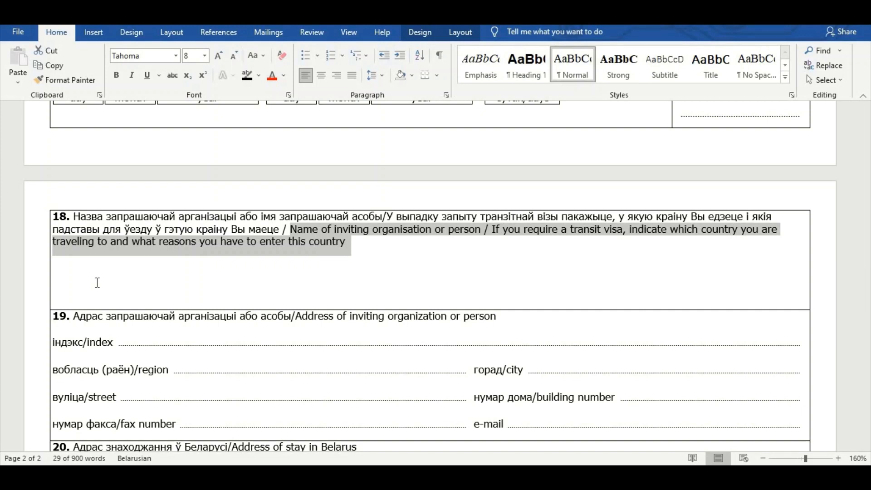
click(297, 229)
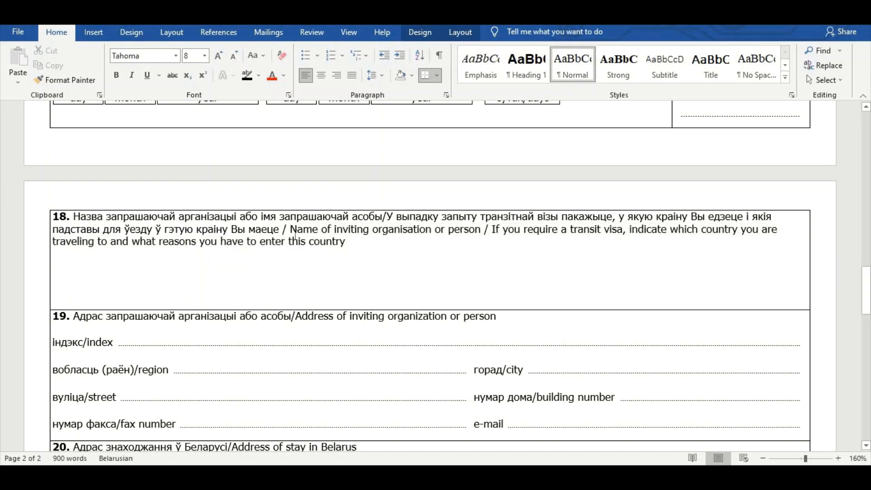
drag(291, 229, 457, 235)
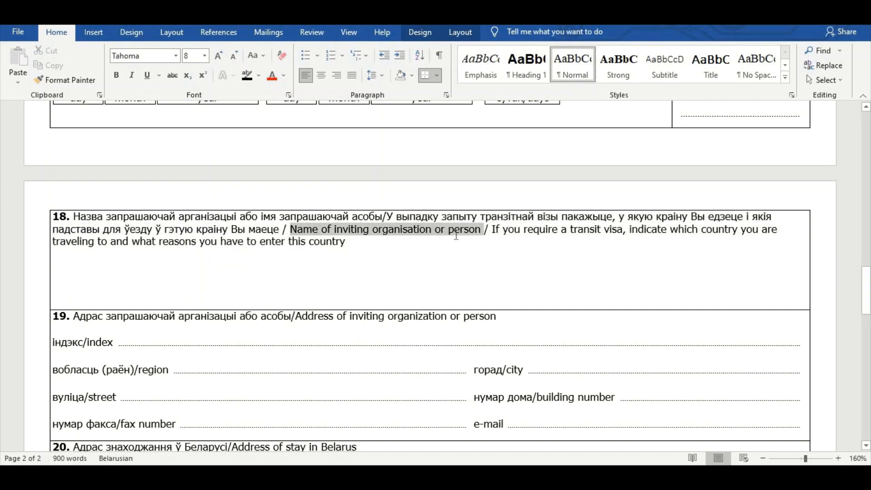
click(83, 275)
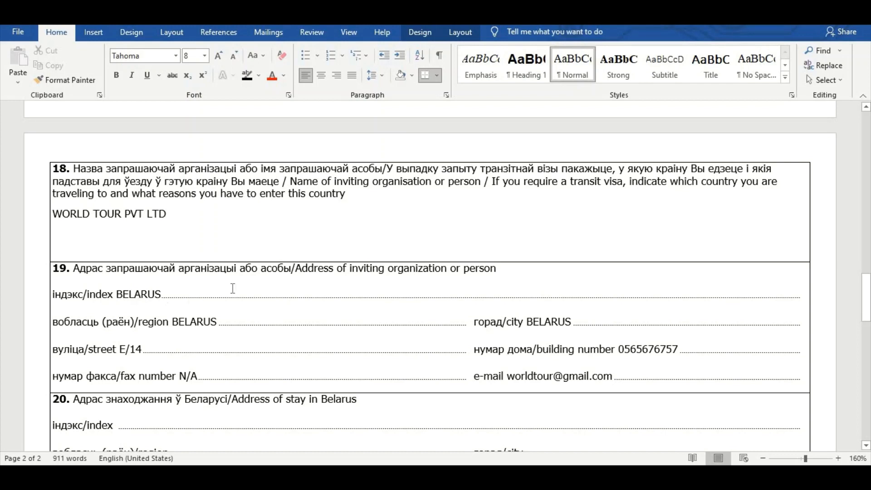
drag(298, 272, 477, 272)
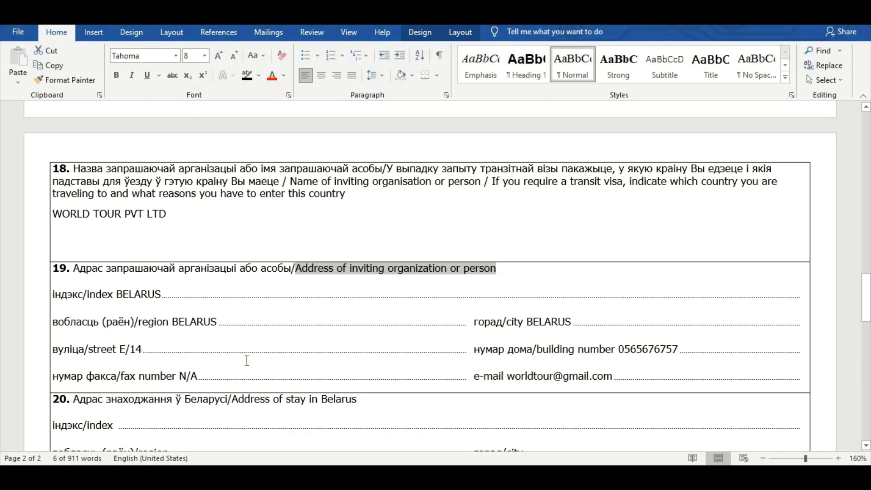
Step: Fill box 20 with street 4546, building RT/56567, apartment O12 and hotel HILTON HOTEL
scroll(247, 361, down, 1)
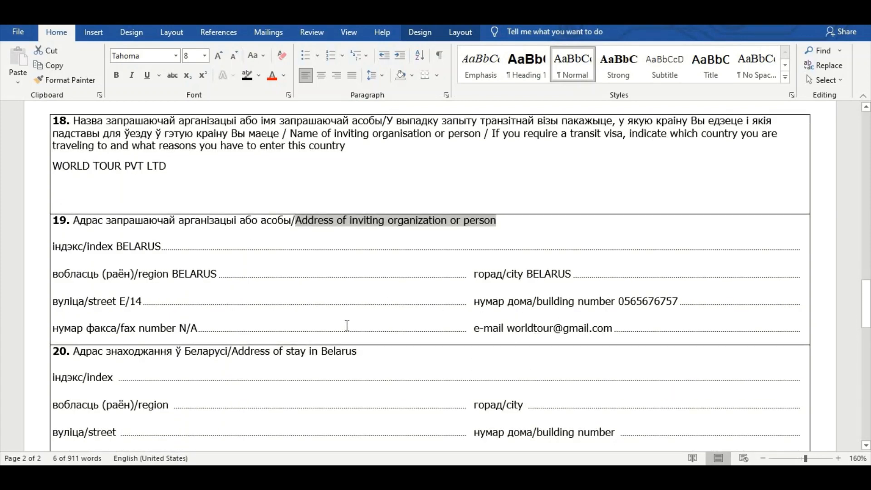
scroll(347, 326, down, 4)
scroll(347, 325, down, 1)
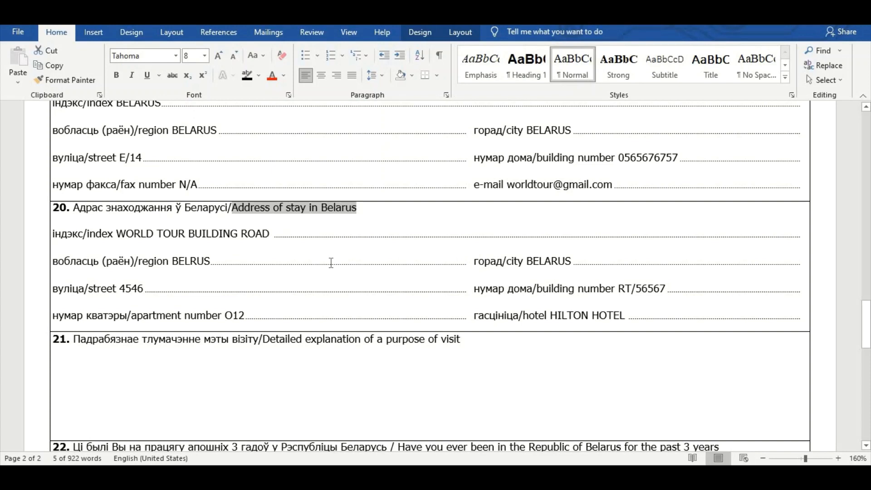
click(159, 234)
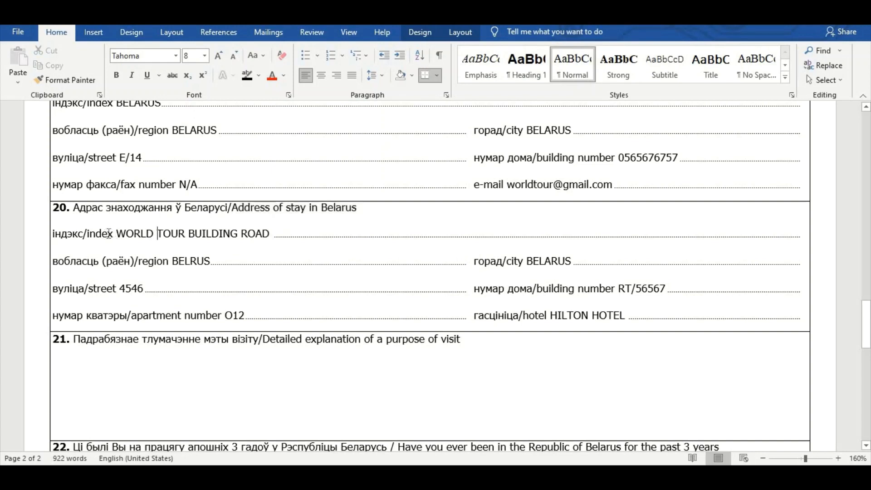
drag(114, 234, 272, 233)
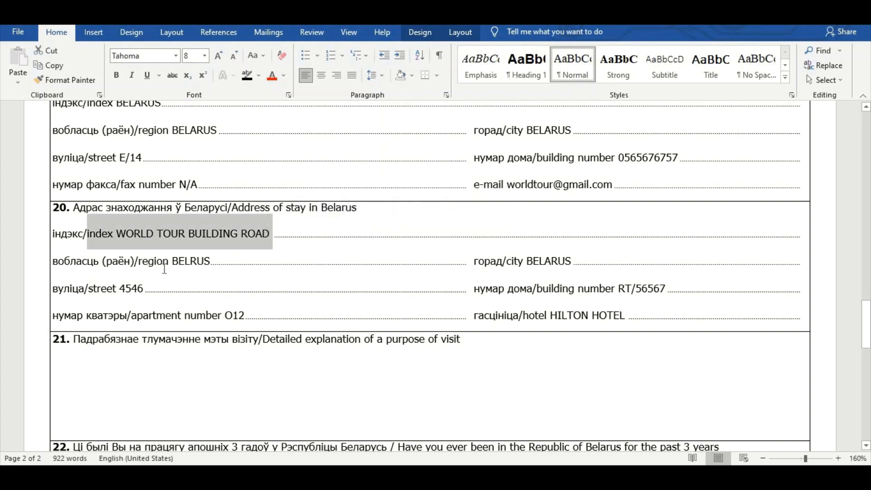
drag(164, 263, 232, 266)
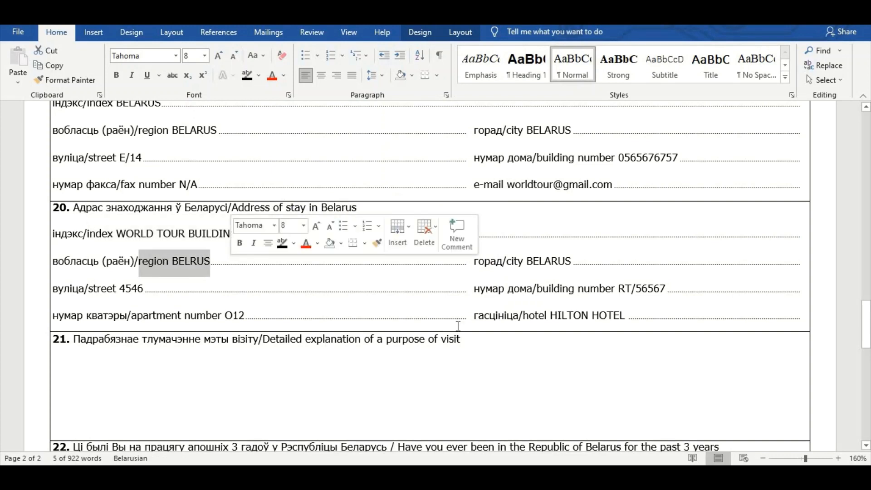
double_click(571, 255)
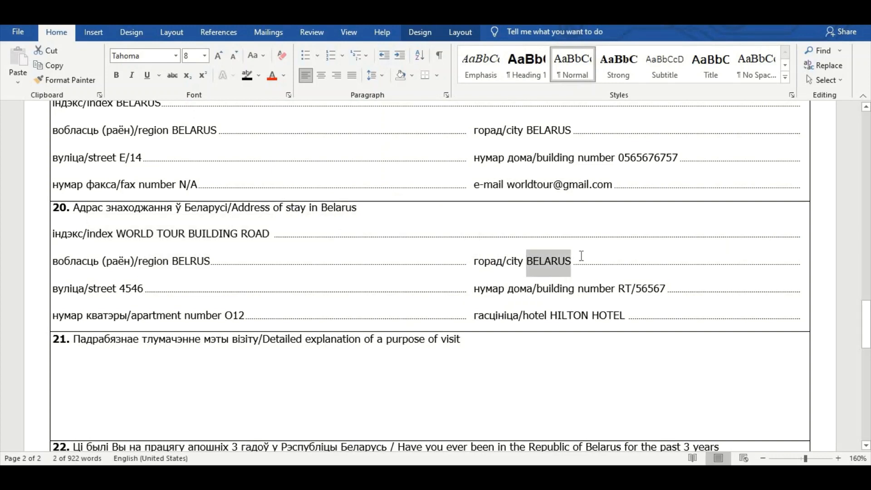
double_click(131, 291)
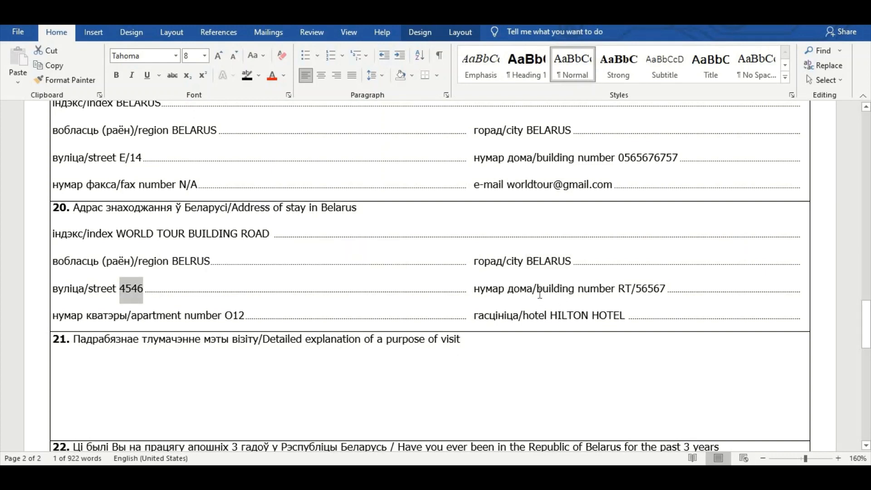
drag(648, 294, 537, 291)
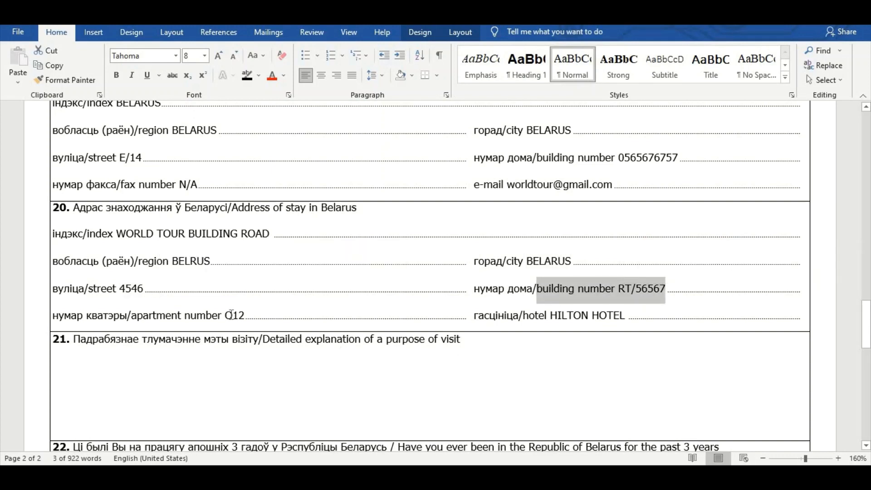
drag(136, 320, 245, 318)
drag(549, 313, 635, 318)
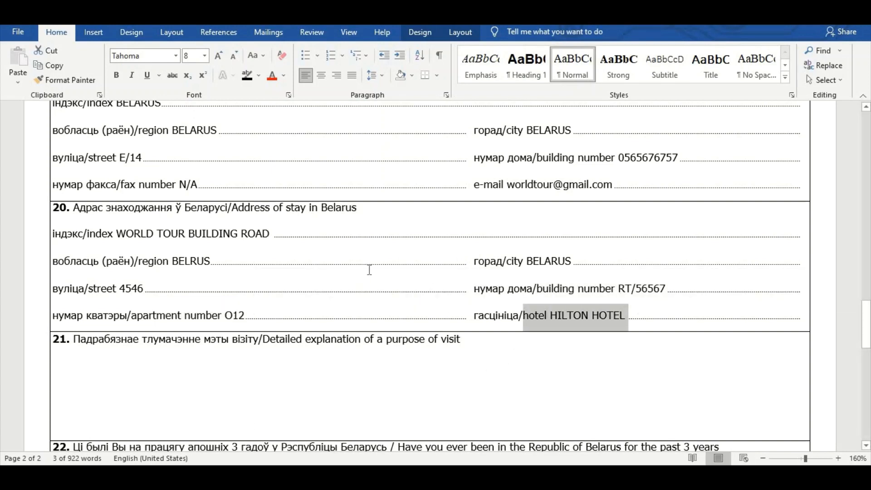
scroll(306, 296, down, 2)
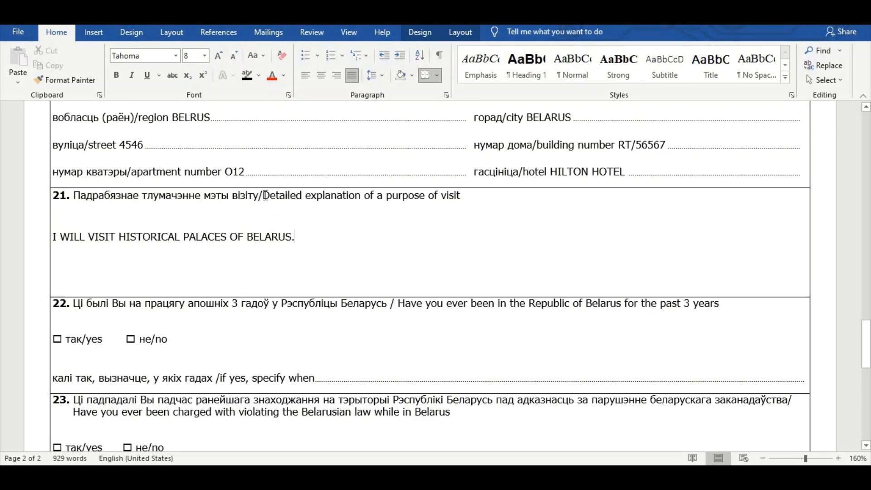
Step: Enter 'I WILL VISIT HISTORICAL PALACES OF BELARUS.' as the box 21 purpose of visit
drag(266, 196, 453, 198)
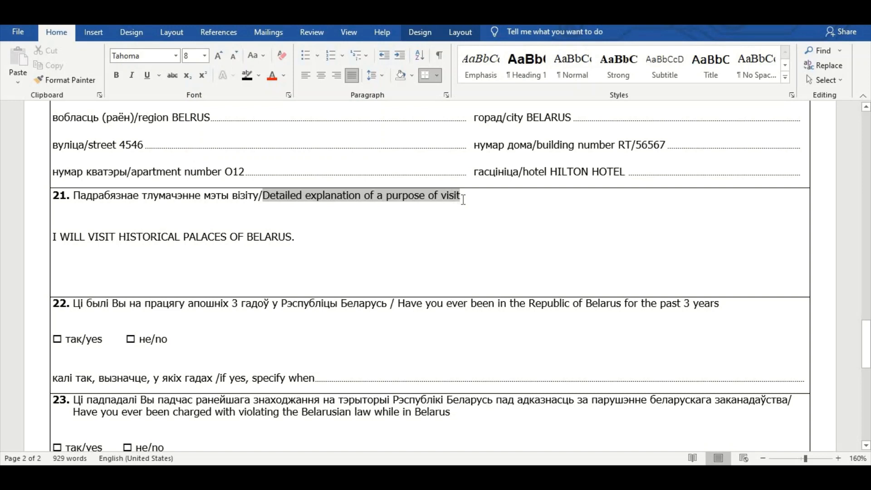
drag(463, 200, 463, 200)
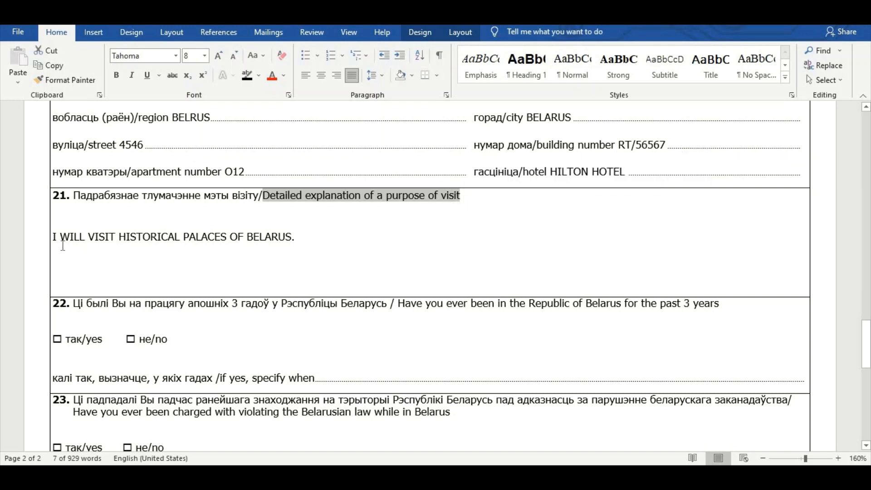
drag(53, 236, 288, 240)
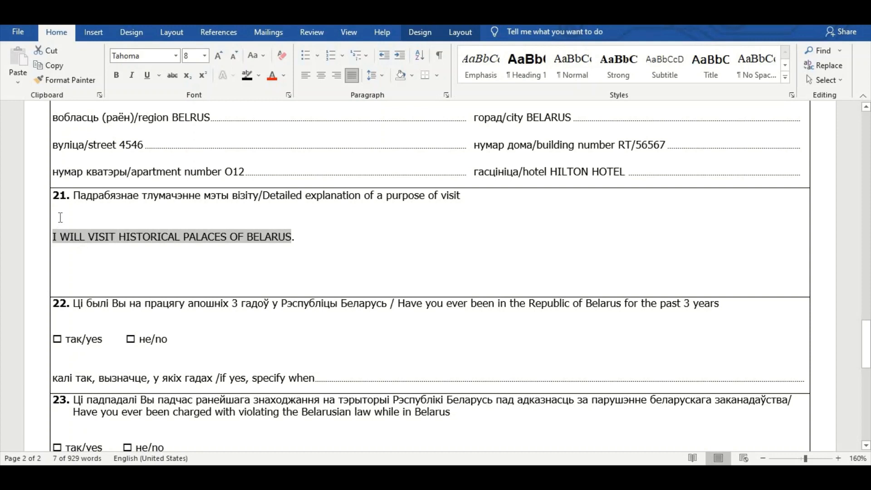
click(55, 236)
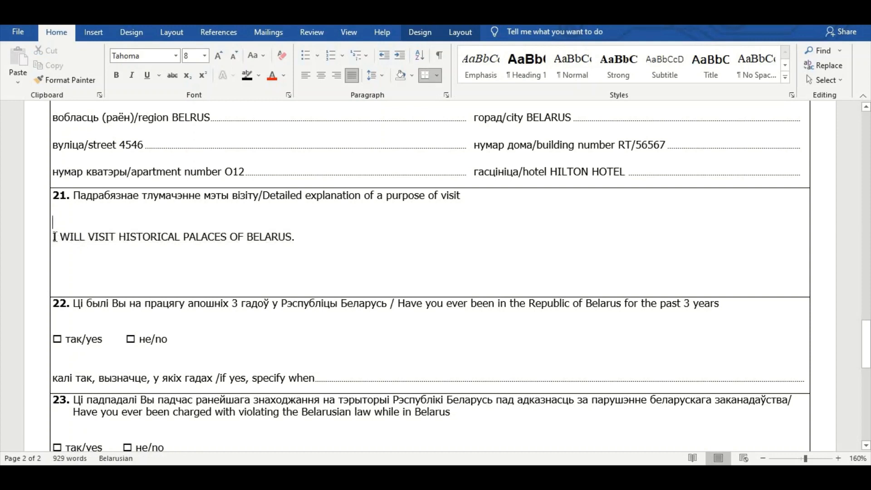
drag(55, 237, 312, 237)
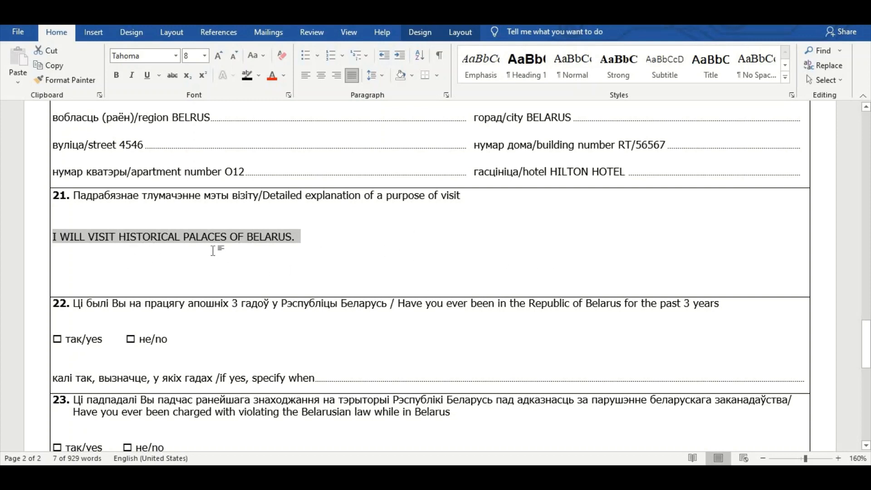
scroll(218, 250, down, 3)
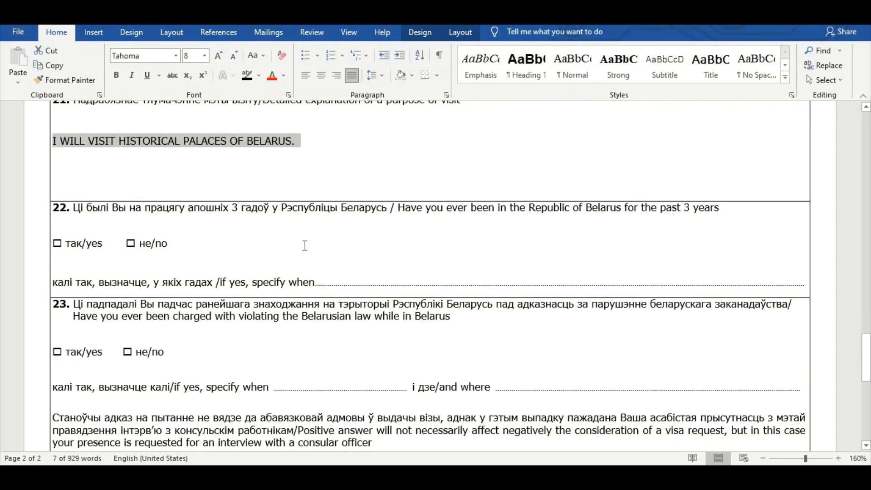
Step: Answer no to questions 22 and 23 by filling their no checkboxes black
drag(399, 207, 712, 209)
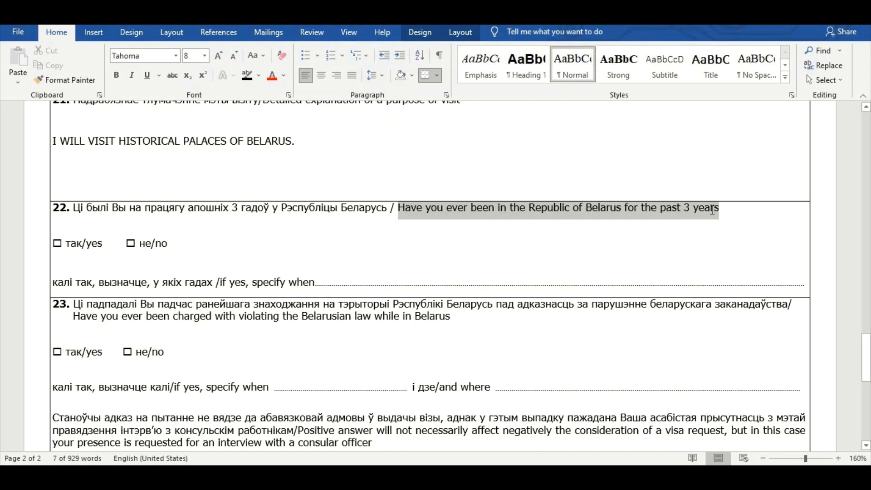
double_click(135, 246)
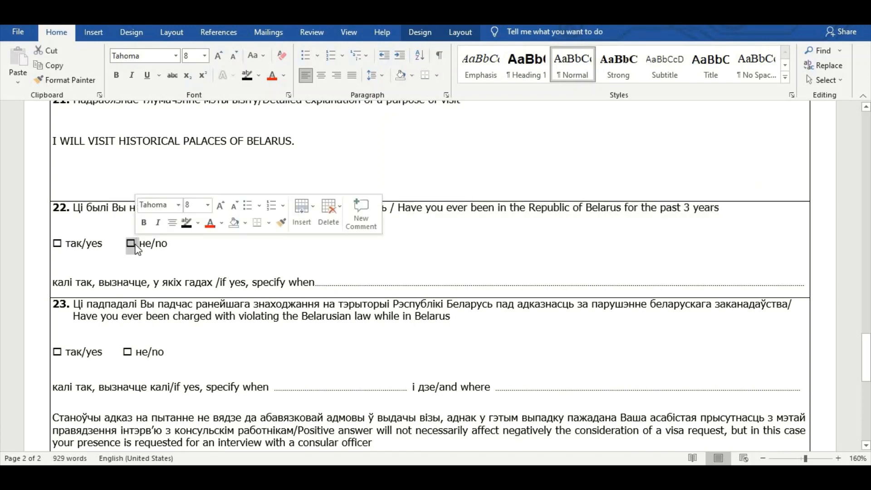
click(187, 224)
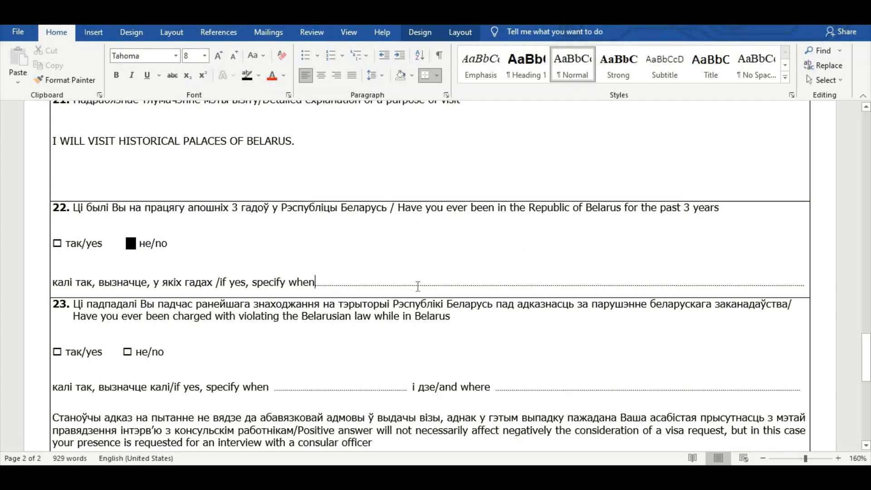
scroll(418, 284, down, 3)
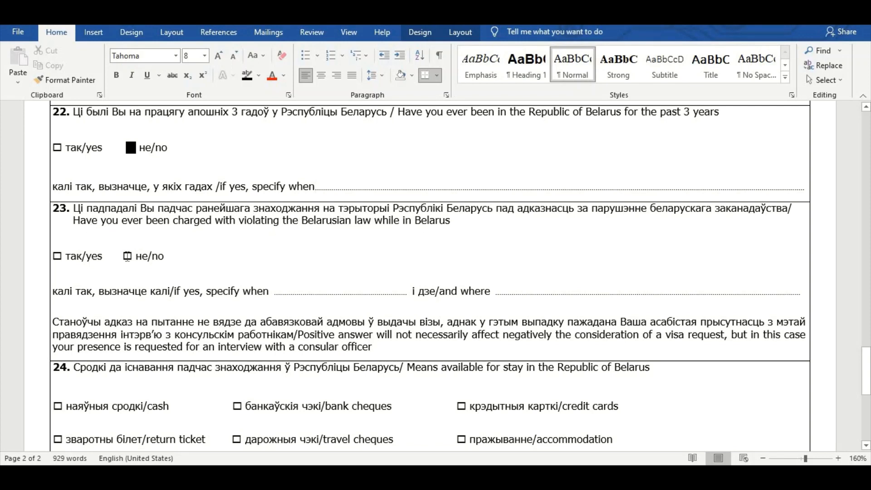
double_click(133, 253)
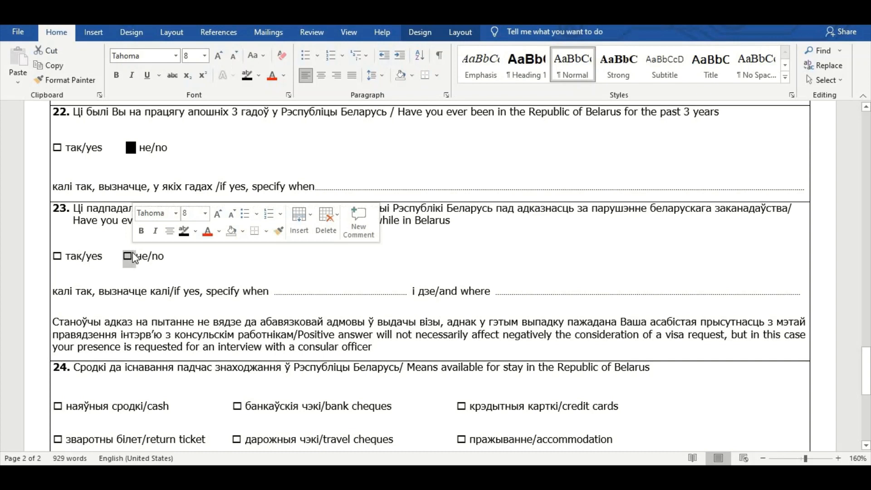
click(183, 230)
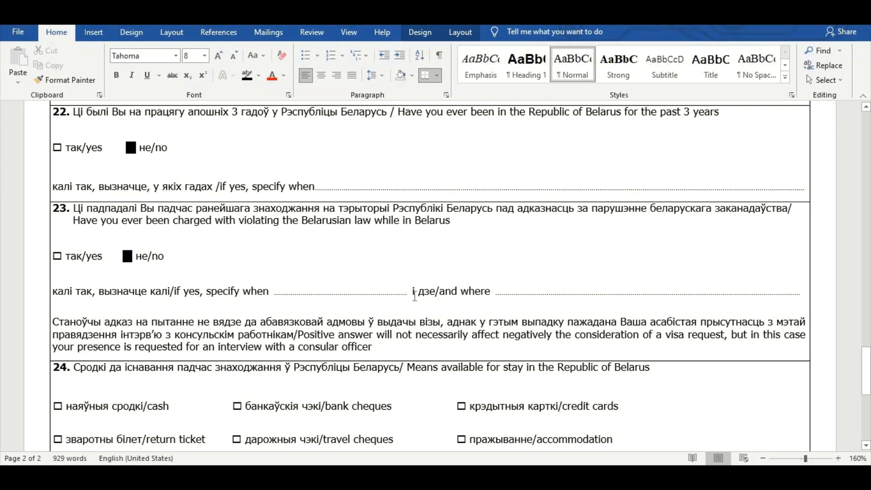
drag(399, 238, 640, 237)
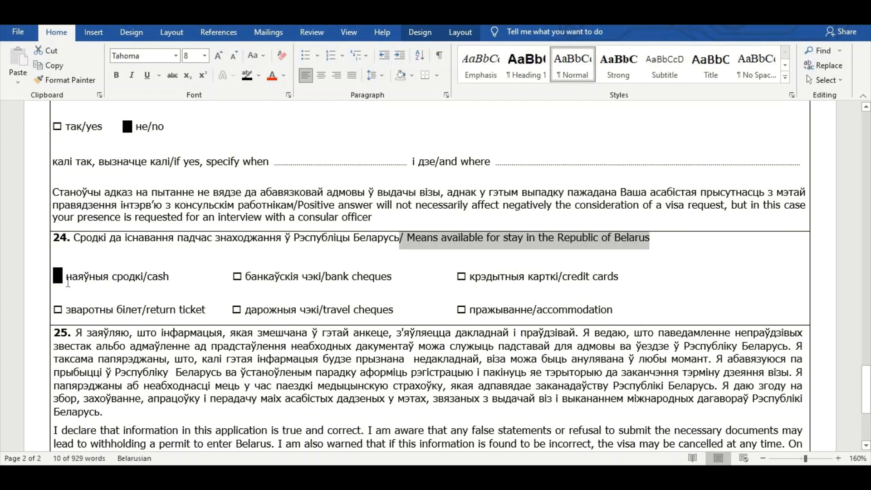
Step: Black out the credit cards, return ticket and accommodation checkboxes in box 24
double_click(243, 276)
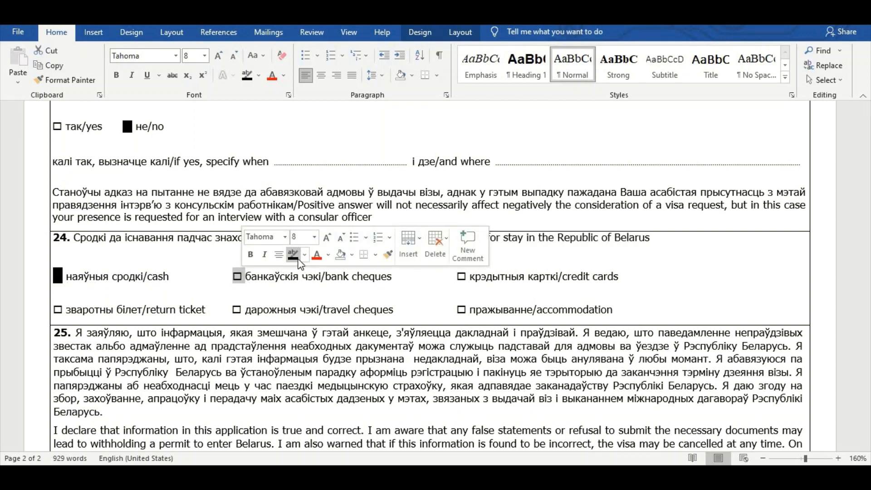
double_click(467, 277)
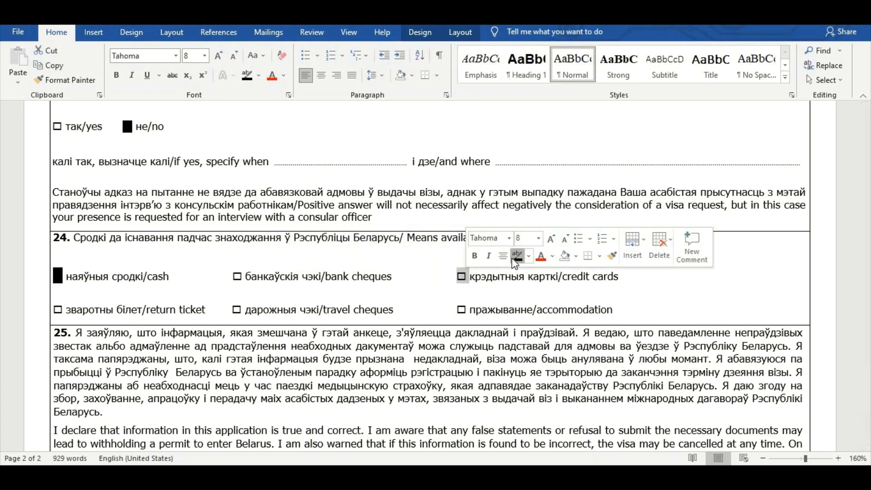
click(515, 257)
click(377, 284)
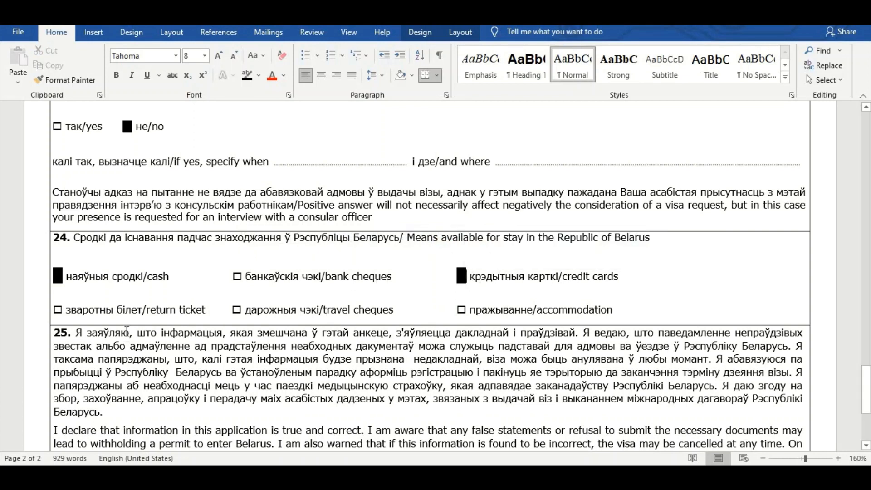
double_click(63, 311)
click(116, 290)
double_click(462, 311)
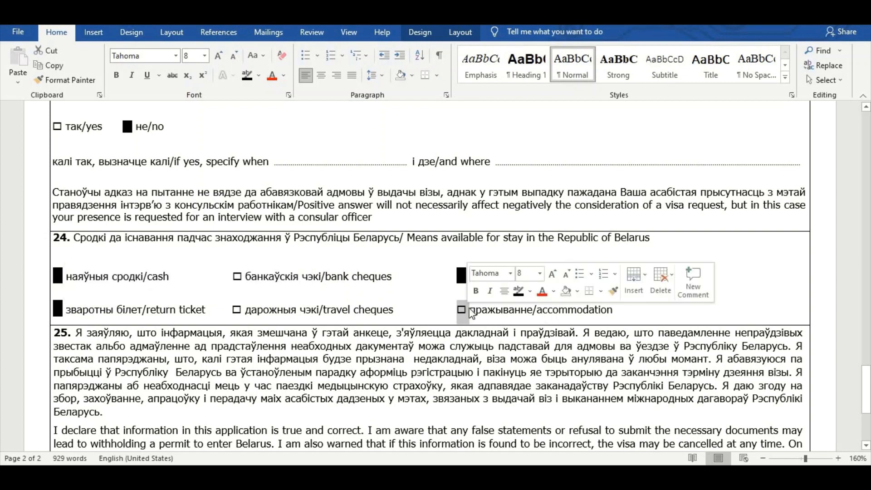
click(519, 291)
scroll(417, 251, down, 5)
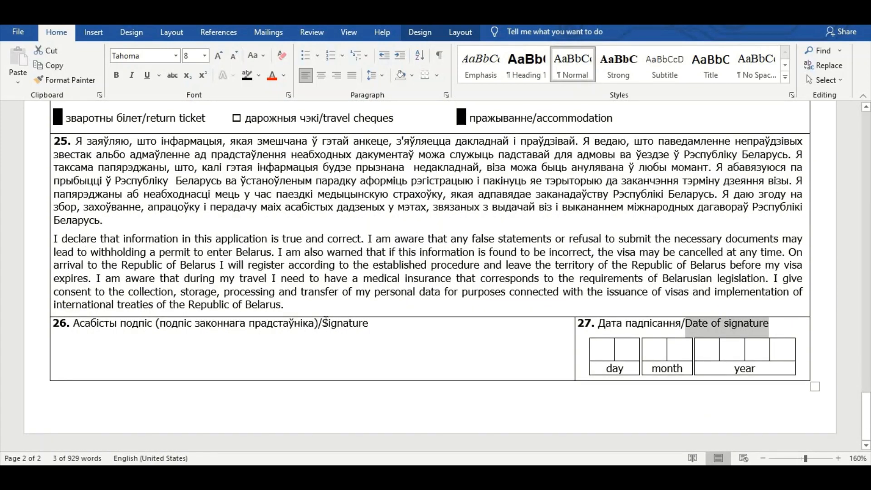
Step: Enter 27 07 2021 in the day, month and year boxes for the signature date
drag(326, 323, 374, 324)
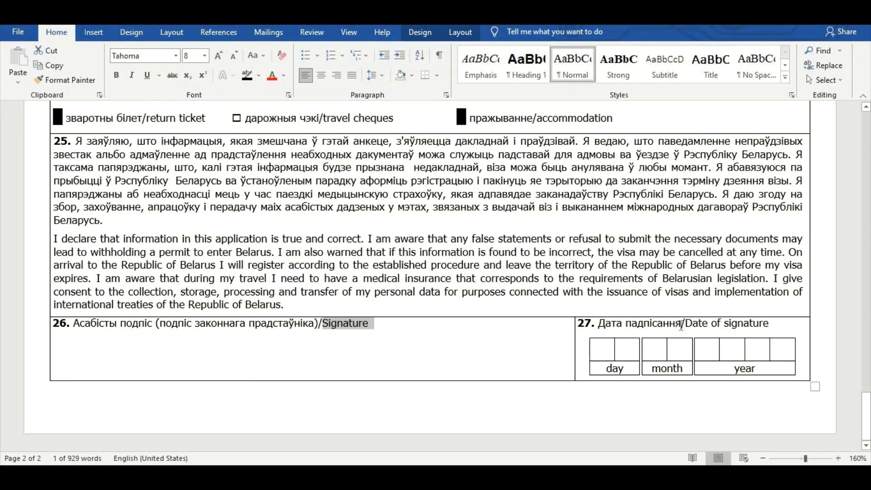
click(604, 349)
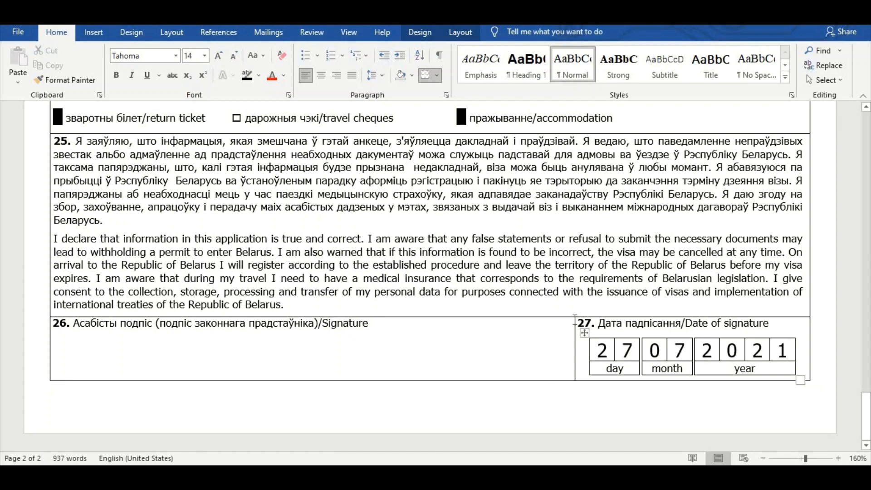
scroll(530, 328, up, 20)
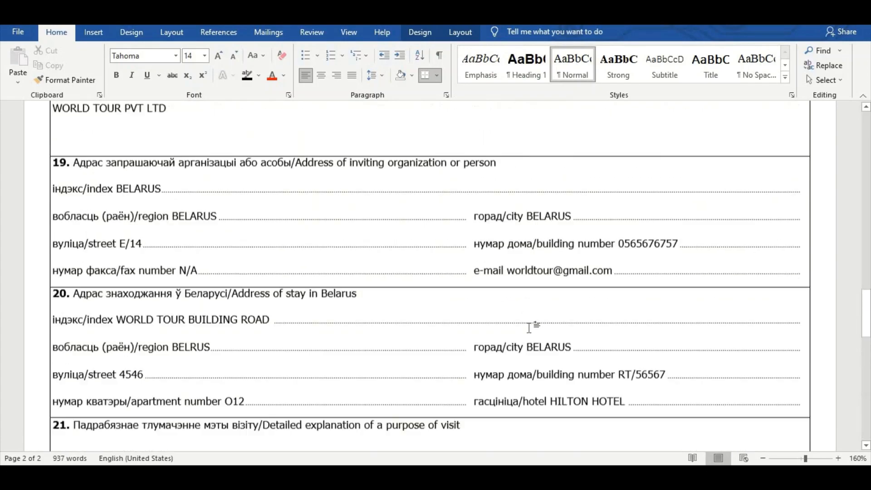
Step: Save the filled Visa_Application_Form document with Ctrl+S
scroll(523, 325, up, 2)
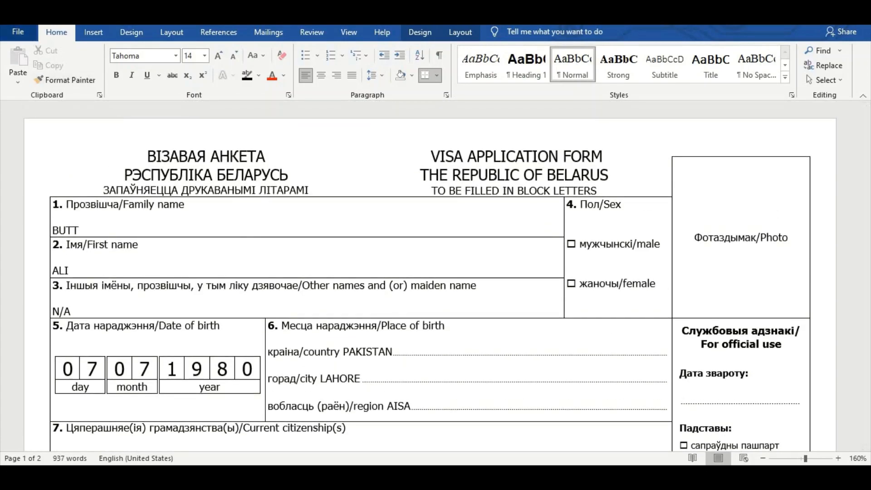
key(ctrl+s)
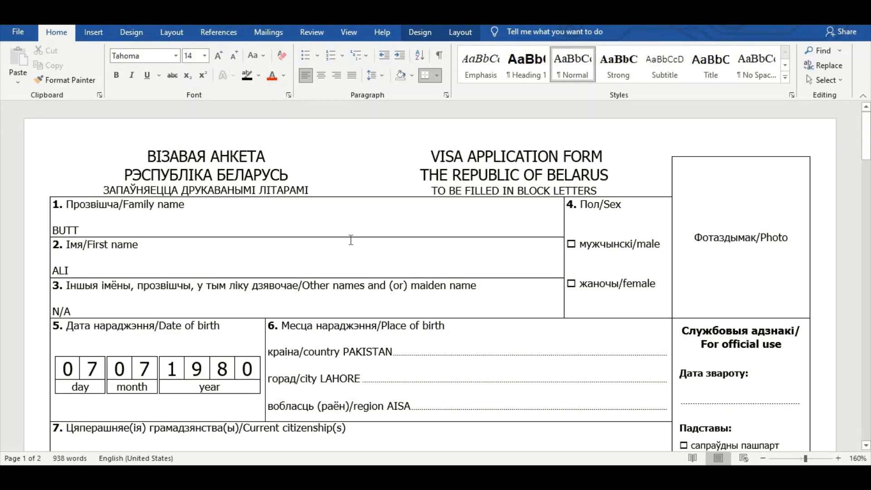
scroll(350, 241, down, 3)
scroll(350, 240, up, 3)
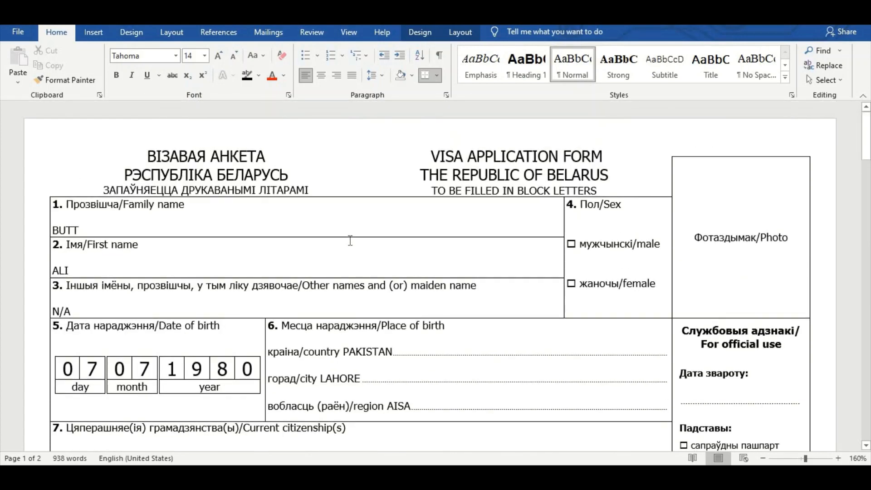